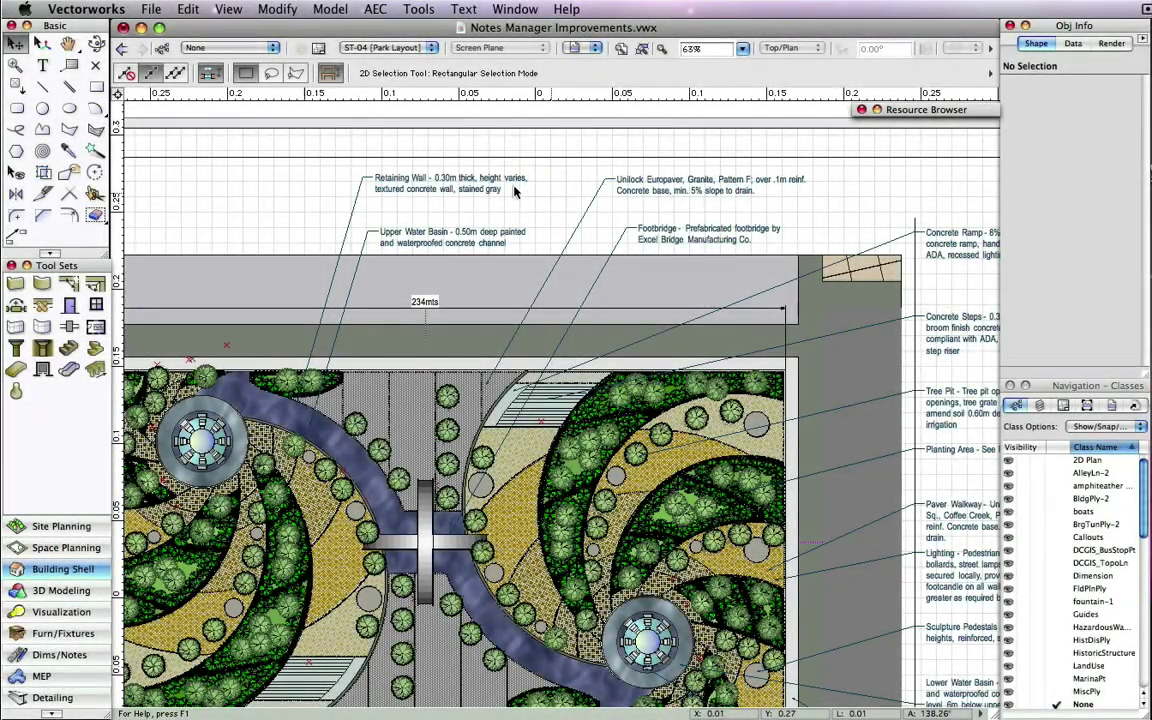
Give the Retaining Wall callout the Vertical Accent Bar bubble style and place it as a keynote
left_click(462, 180)
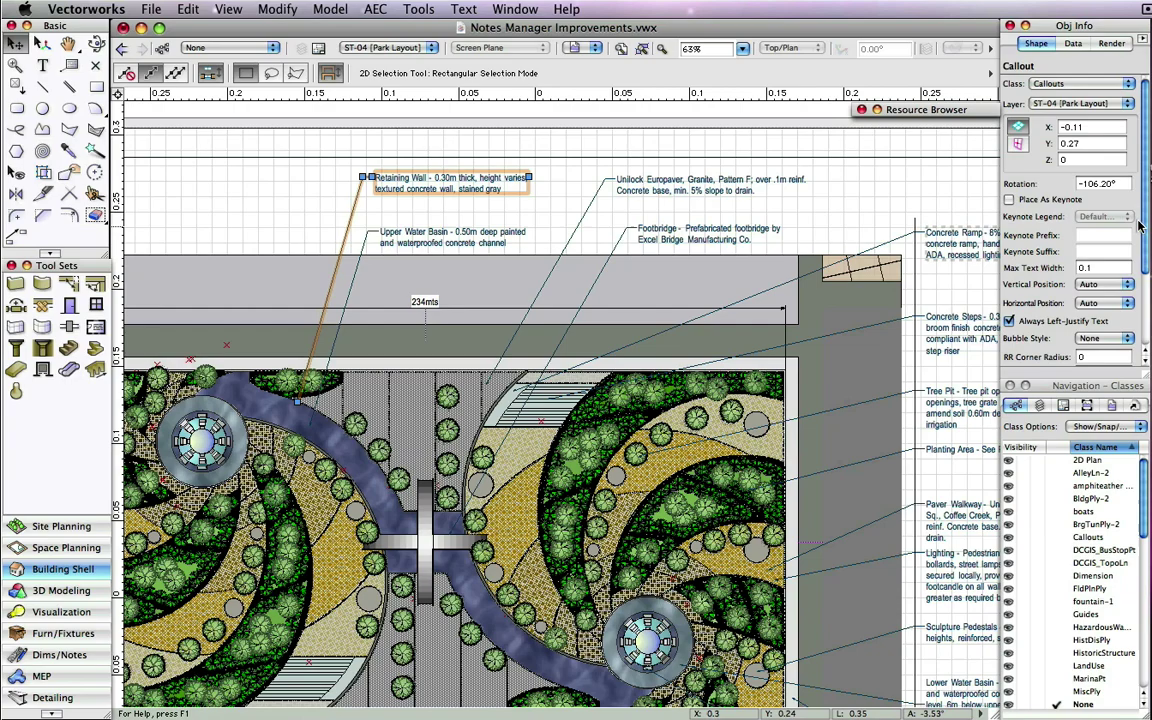
scroll(1145, 225, "down", 3)
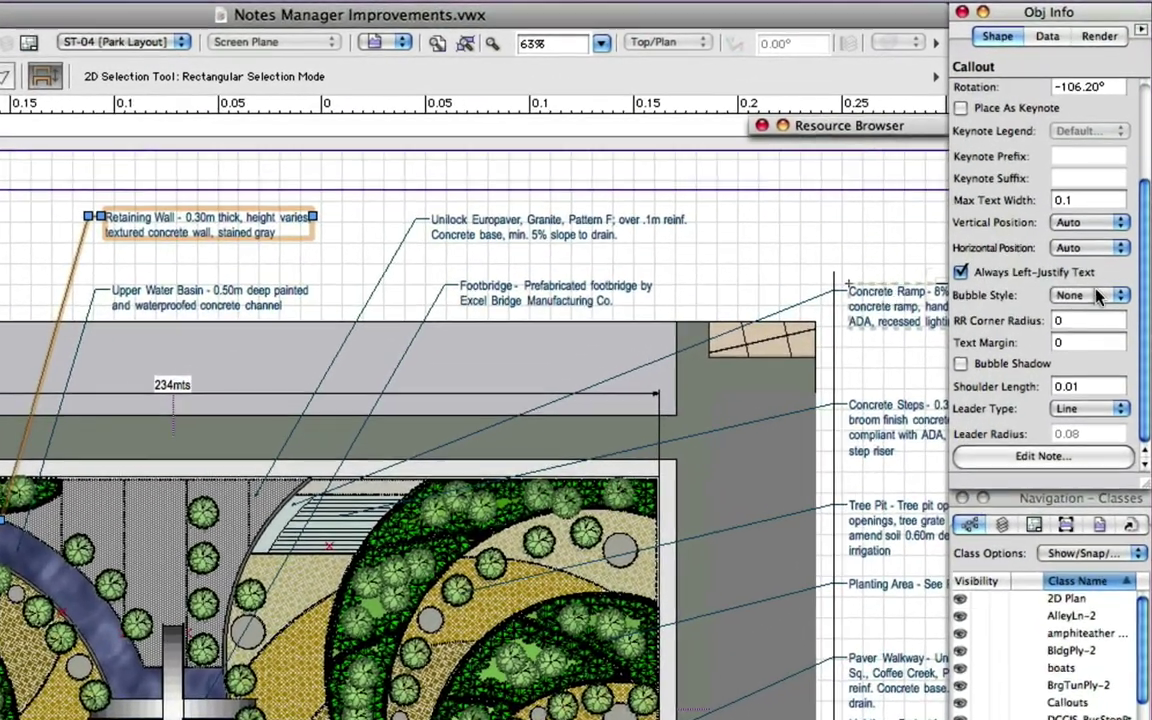
left_click(1108, 236)
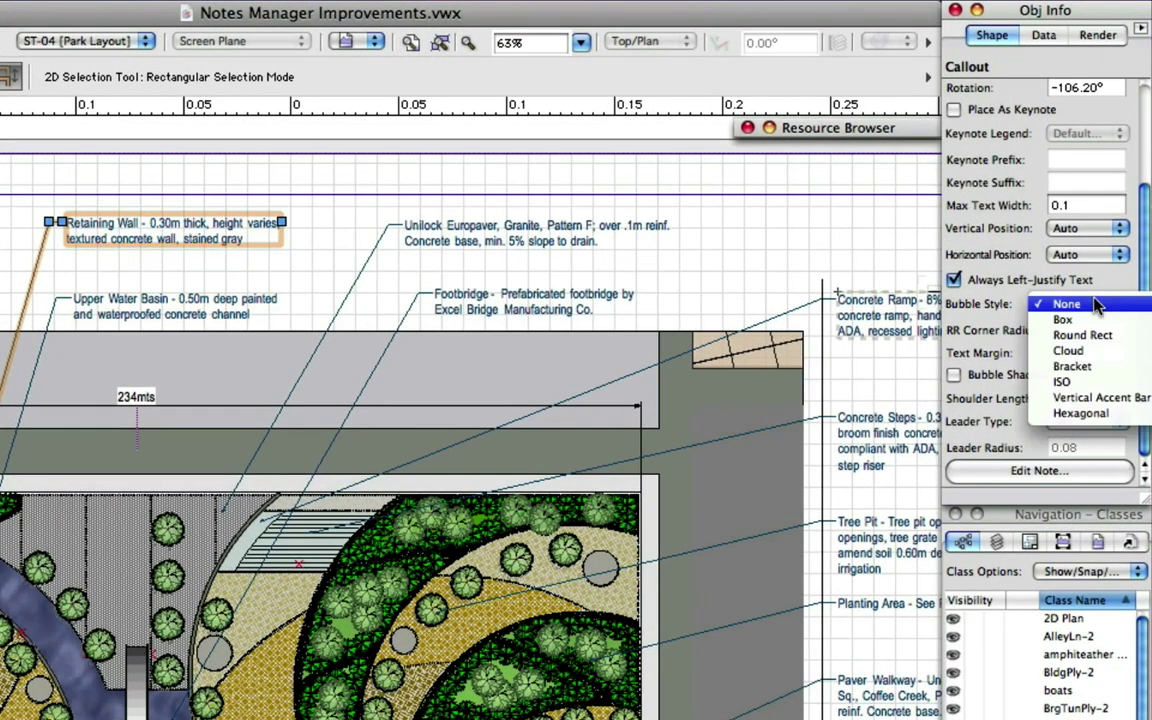
left_click(1085, 398)
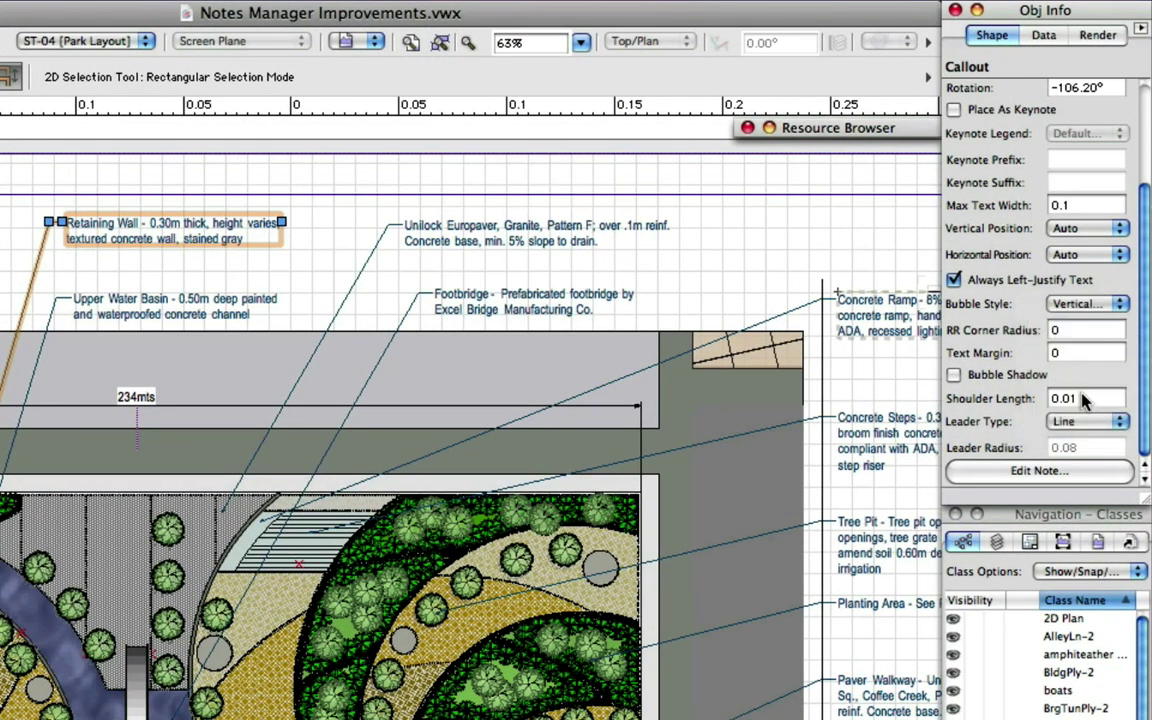
left_click(955, 110)
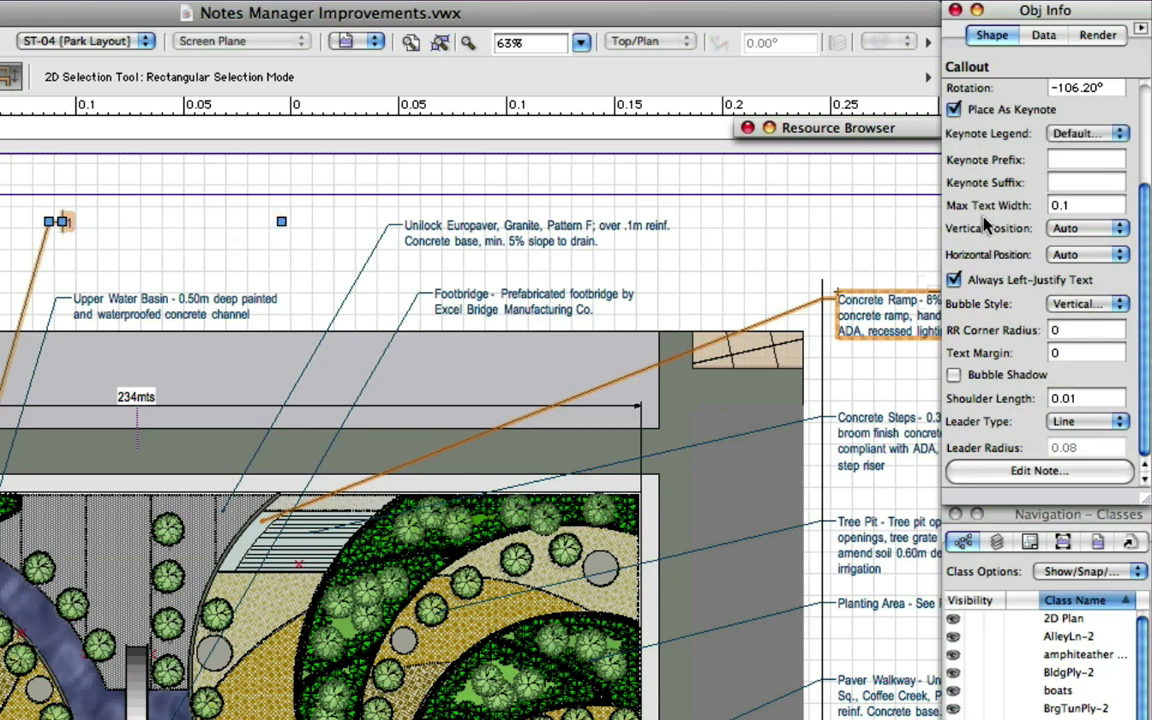
left_click(245, 232)
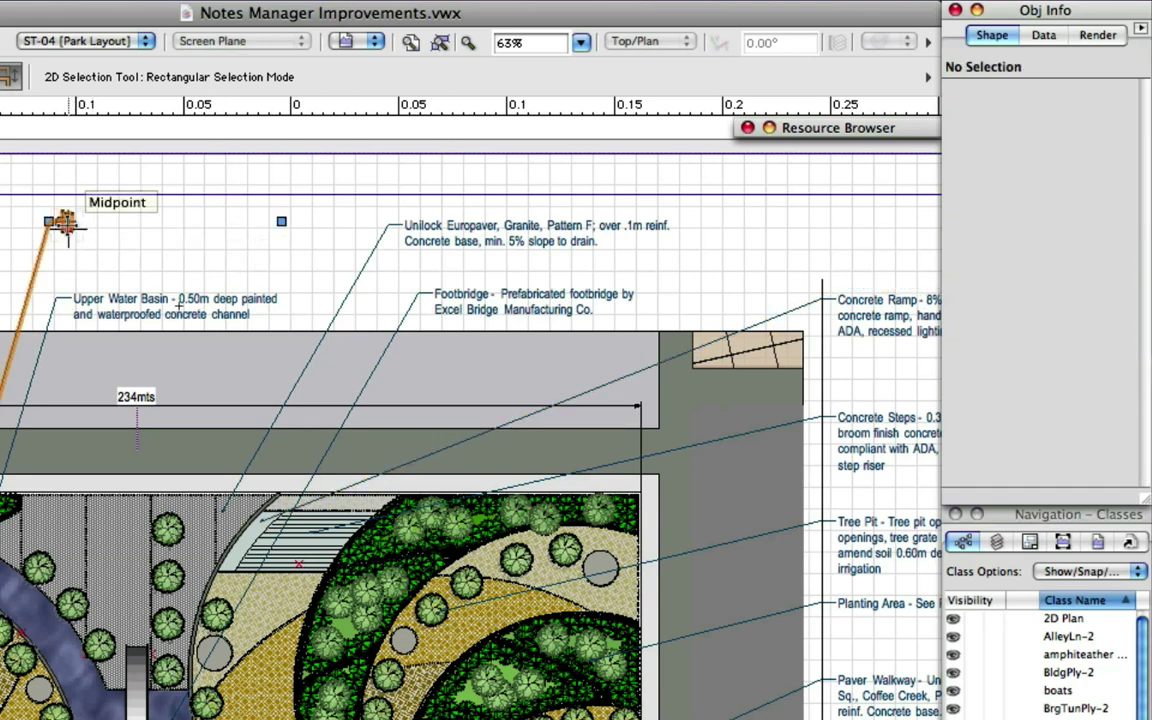
Set the Retaining Wall keynote's bubble style to Hexagonal
left_click(65, 225)
left_click(1100, 448)
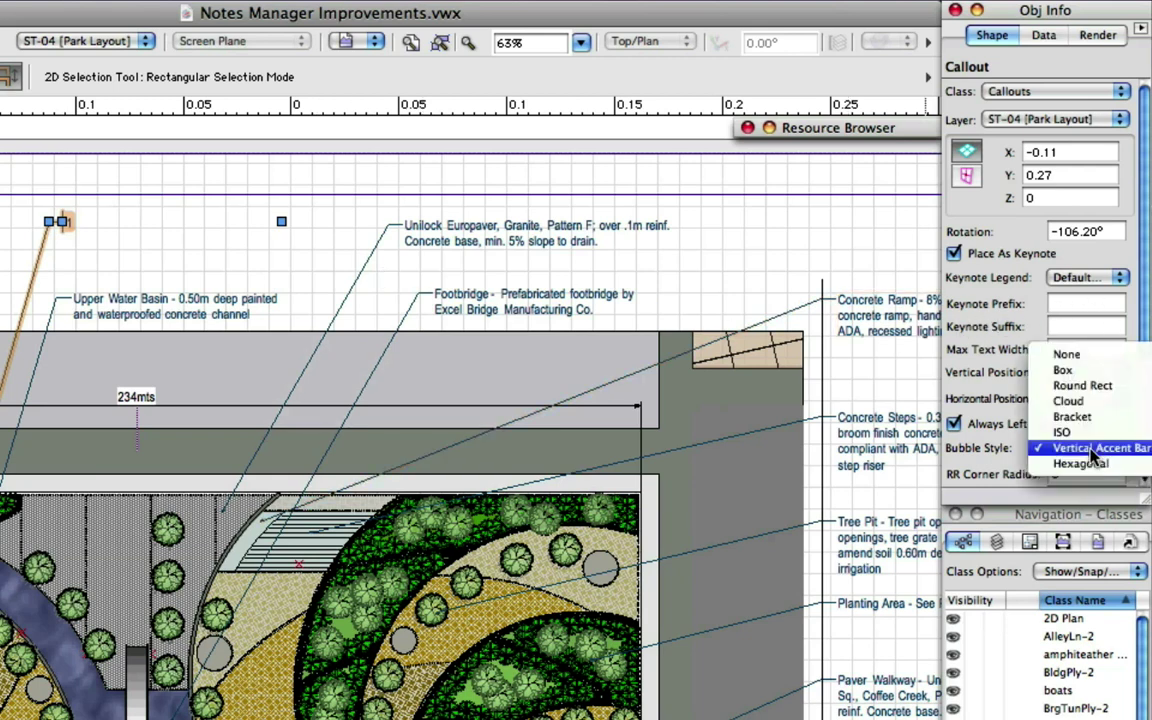
left_click(1090, 464)
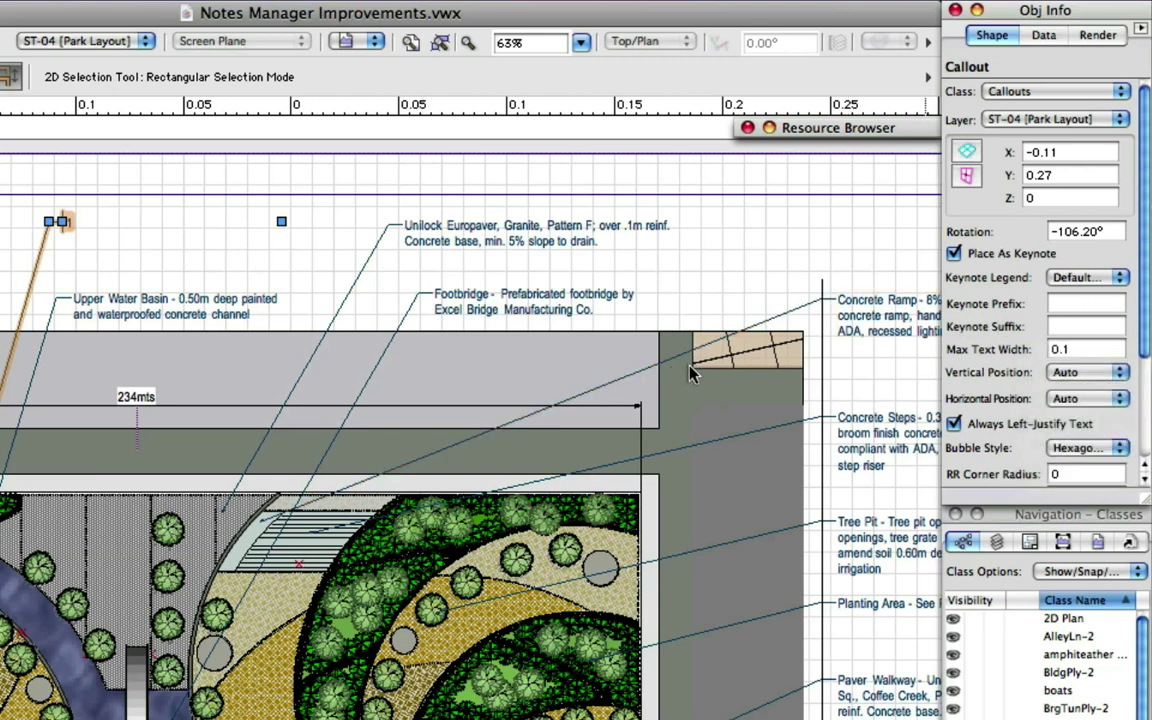
left_click(314, 266)
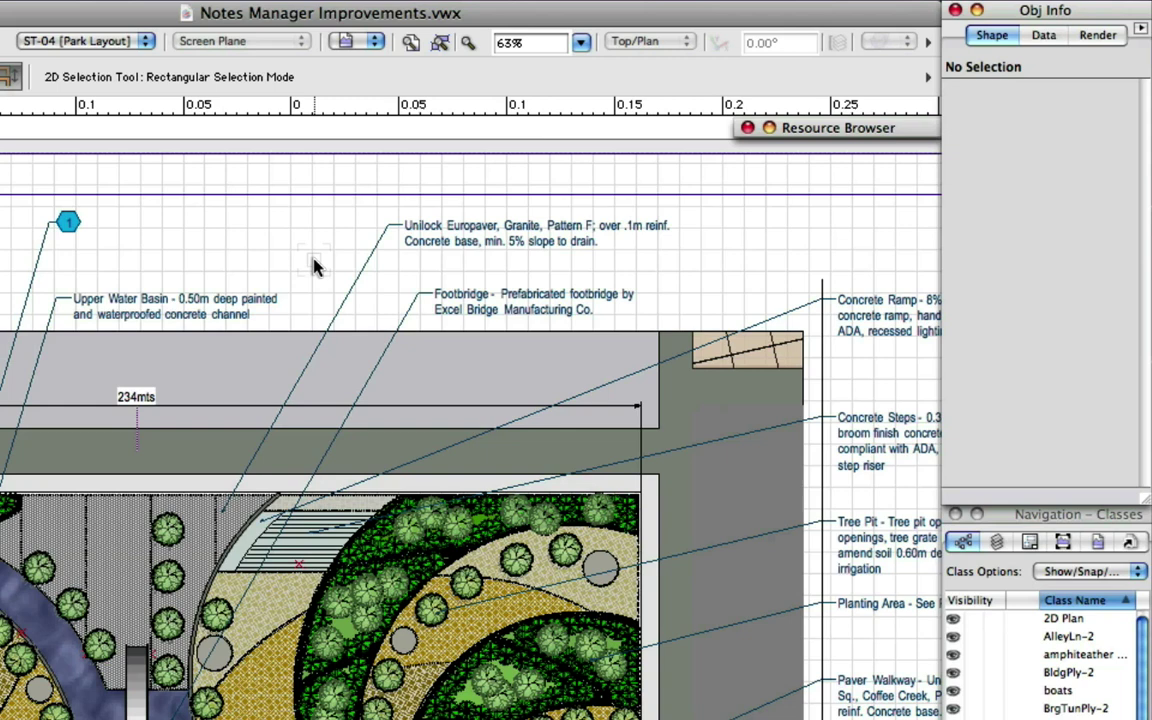
Turn the Retaining Wall keynote back into a full-text callout and set its bubble style to None
left_click(63, 222)
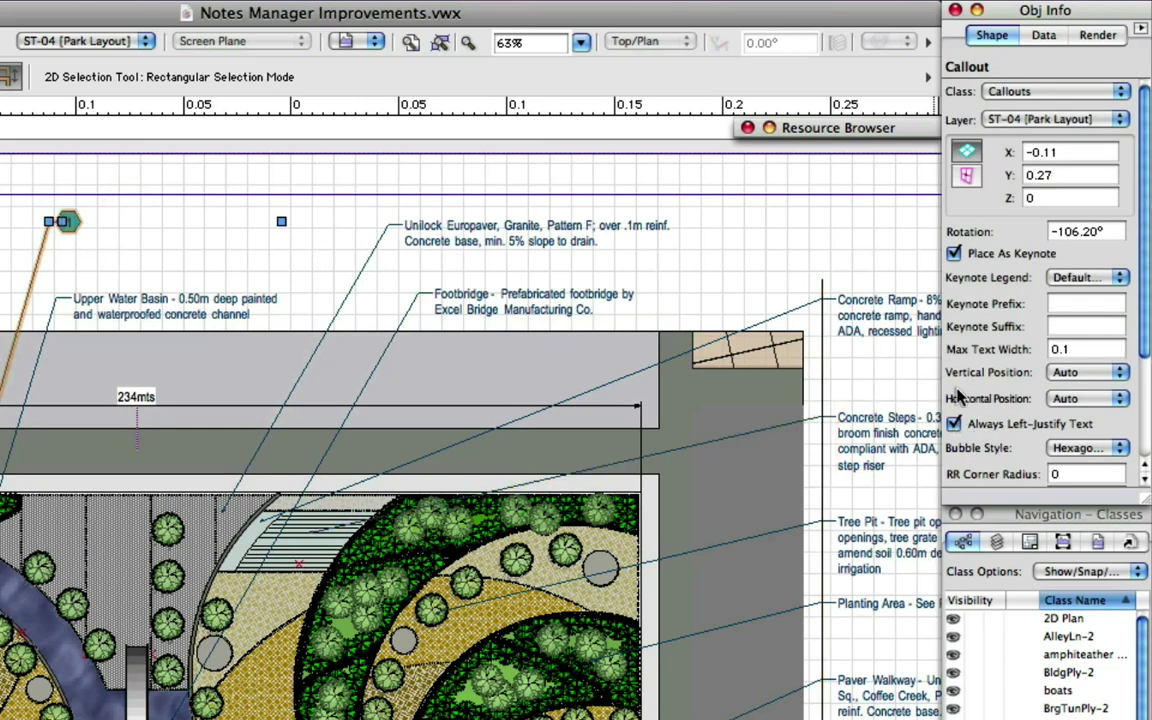
left_click(954, 253)
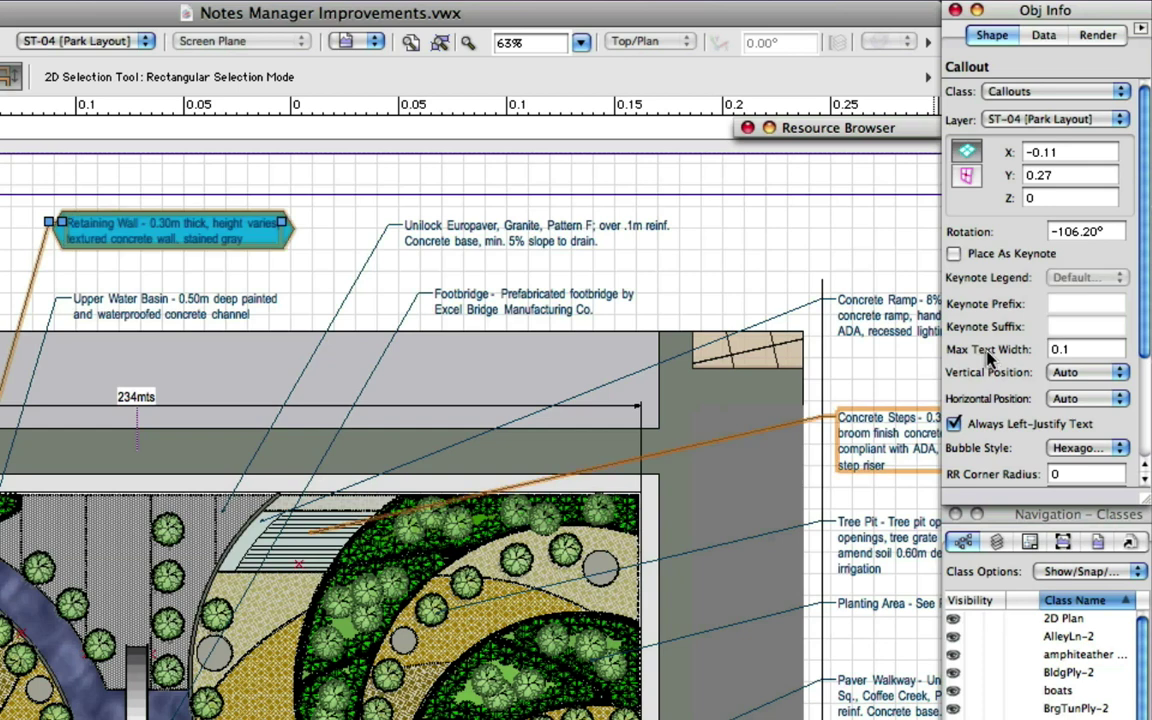
left_click(1087, 448)
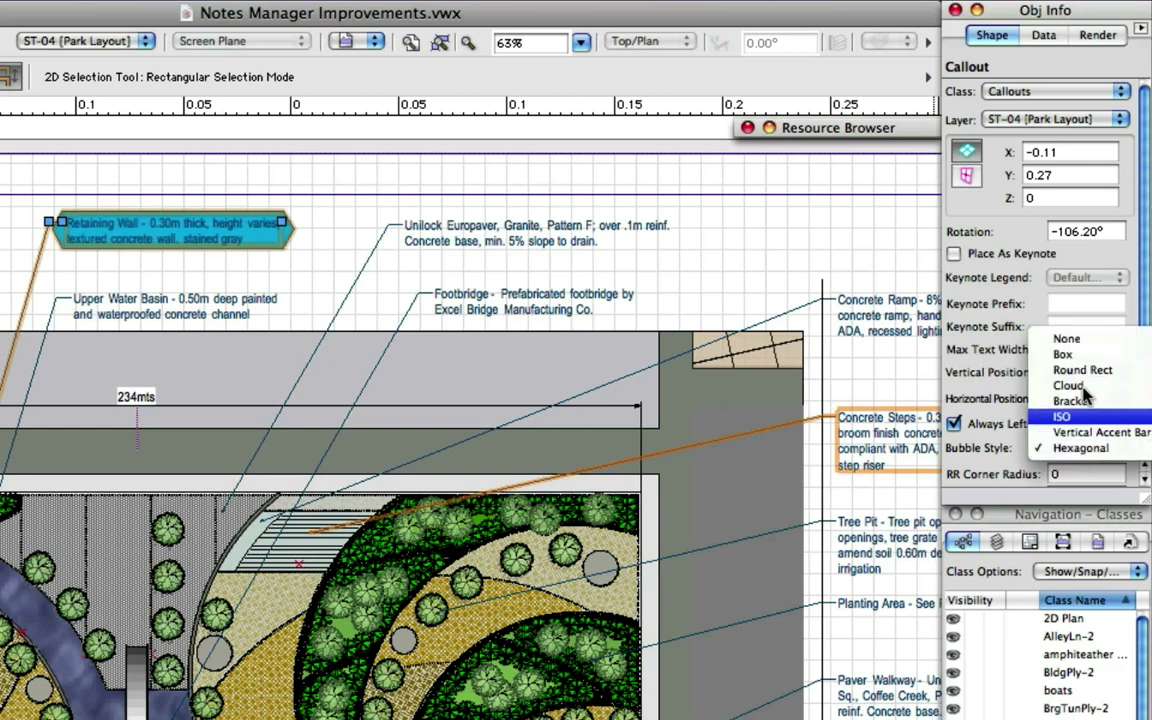
left_click(1078, 342)
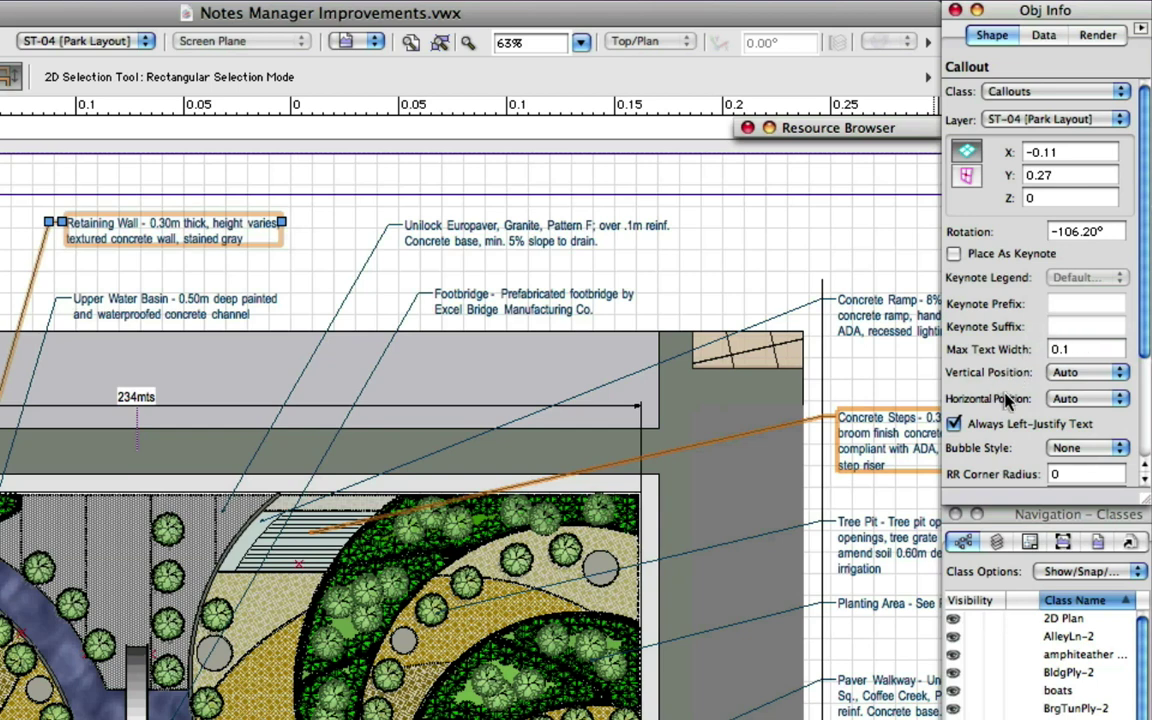
Try the None and Arc leader types on the Retaining Wall callout
scroll(1030, 446, "down", 5)
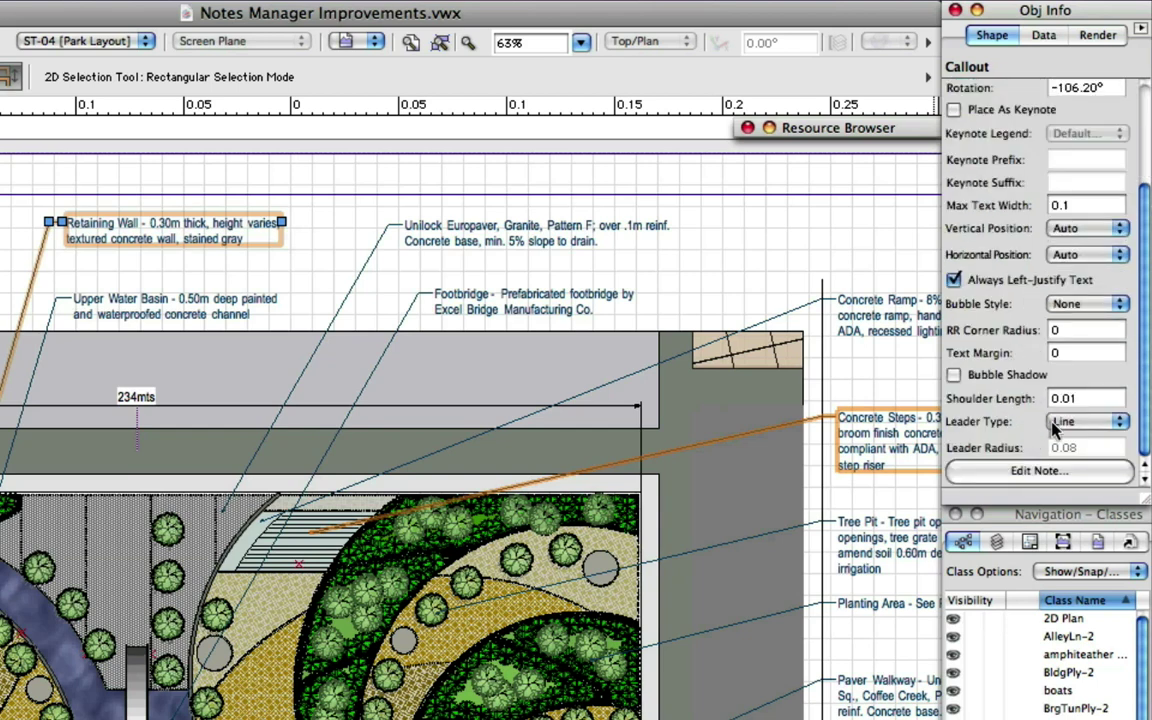
left_click(1078, 421)
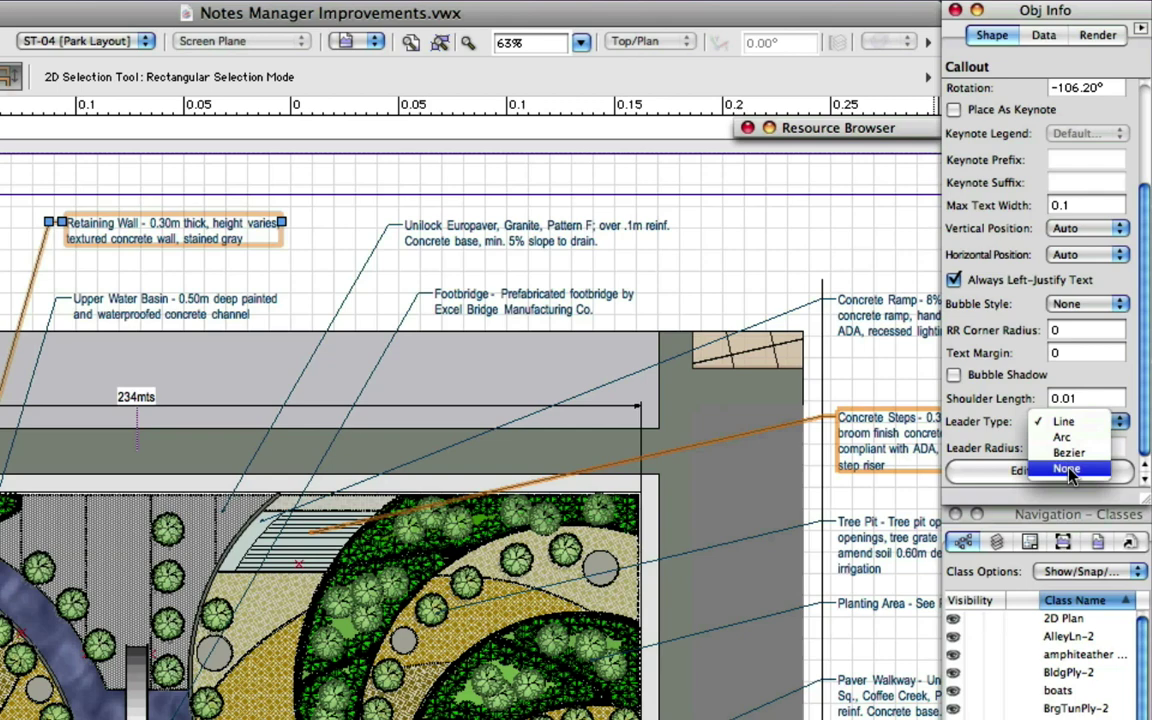
left_click(1068, 470)
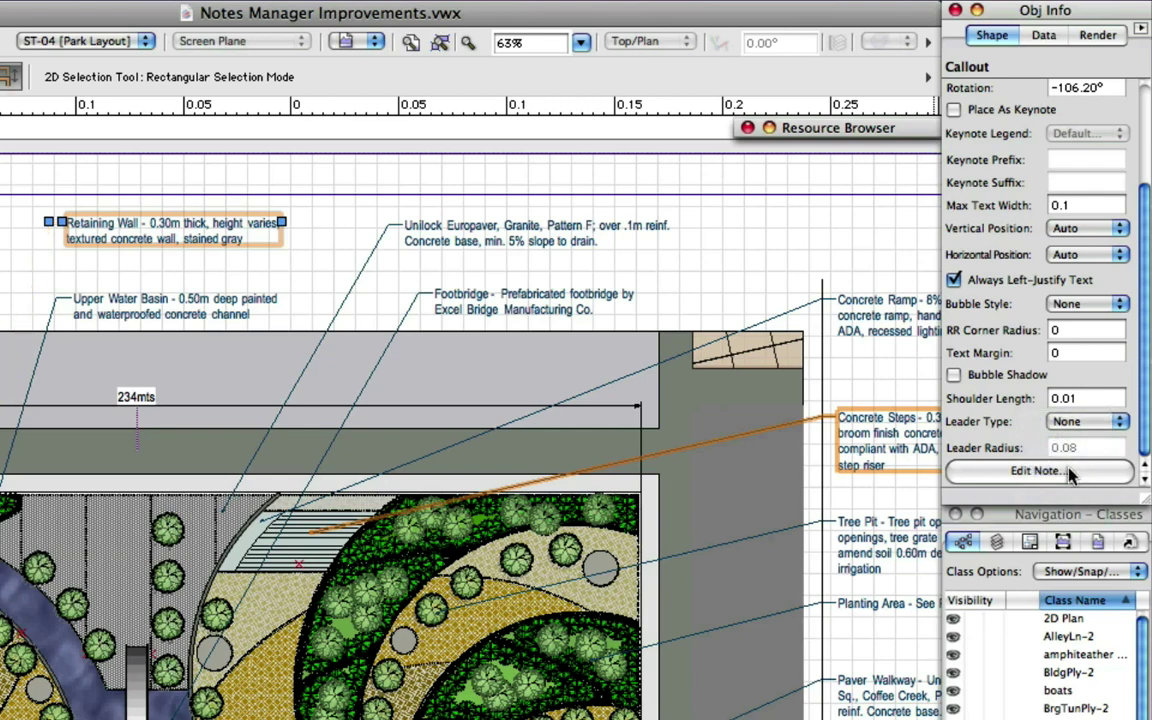
left_click(1095, 422)
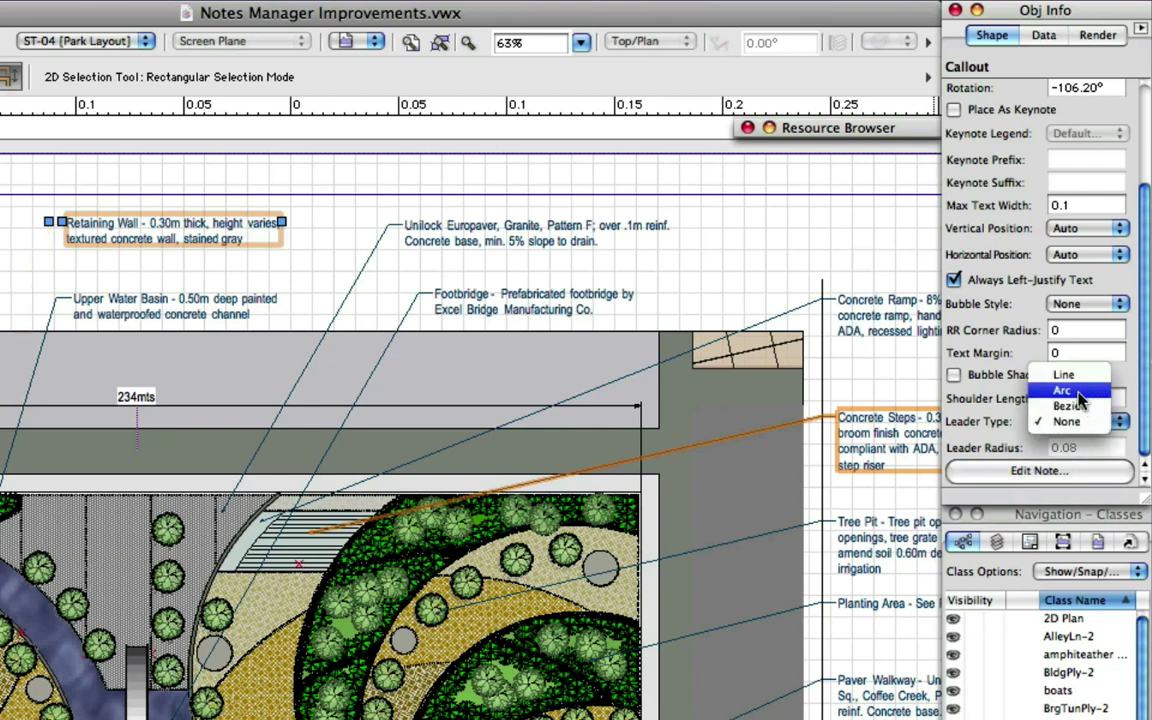
left_click(1068, 390)
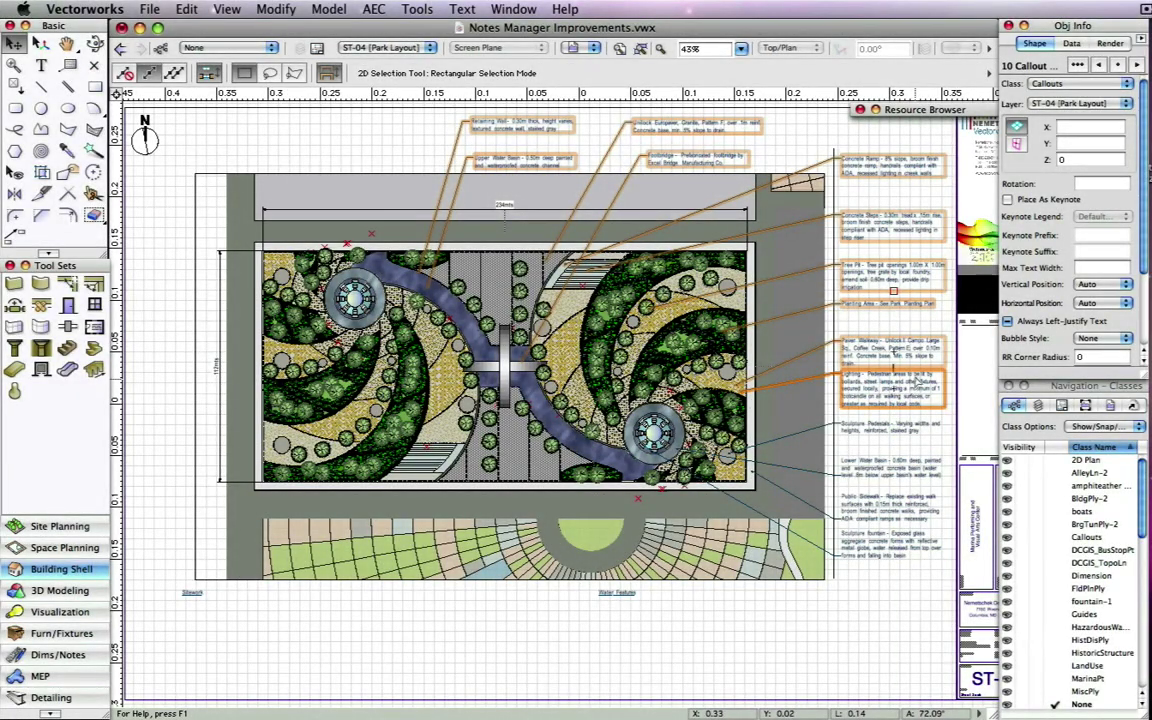
Place the ten selected callouts above and beside the park plan as keynotes
left_click(1007, 200)
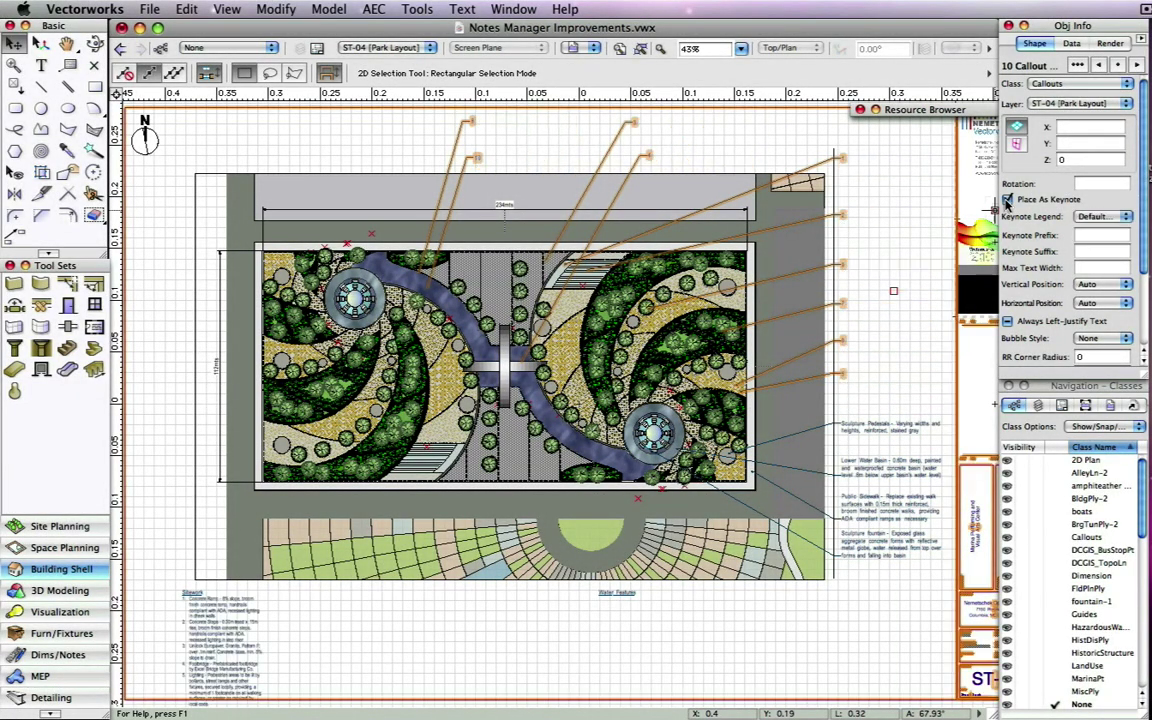
scroll(282, 649, "up", 2)
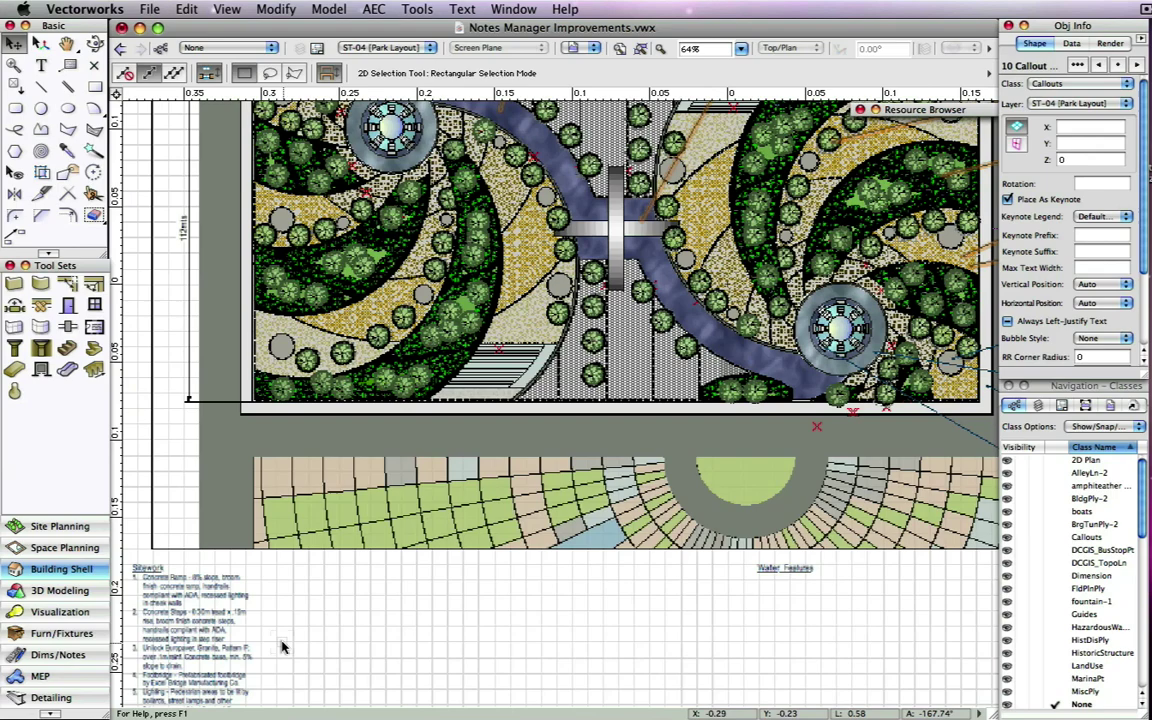
Arrange the Sitework keynote legend in 4 columns
left_click(344, 483)
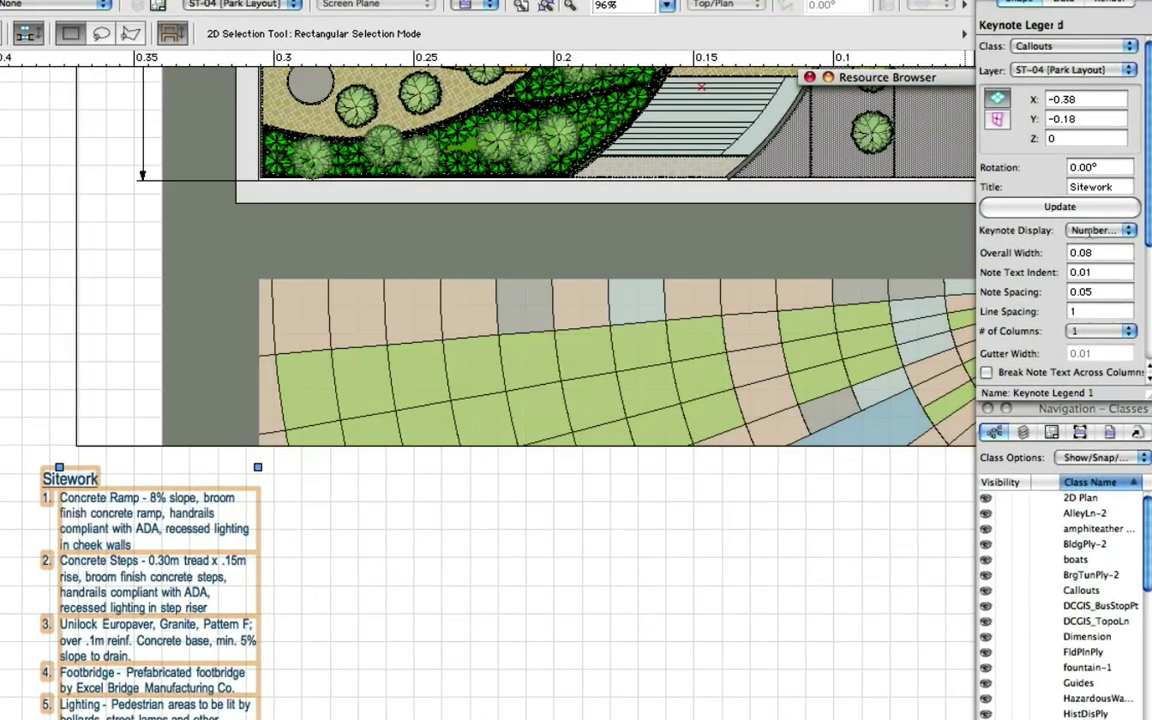
left_click(1104, 333)
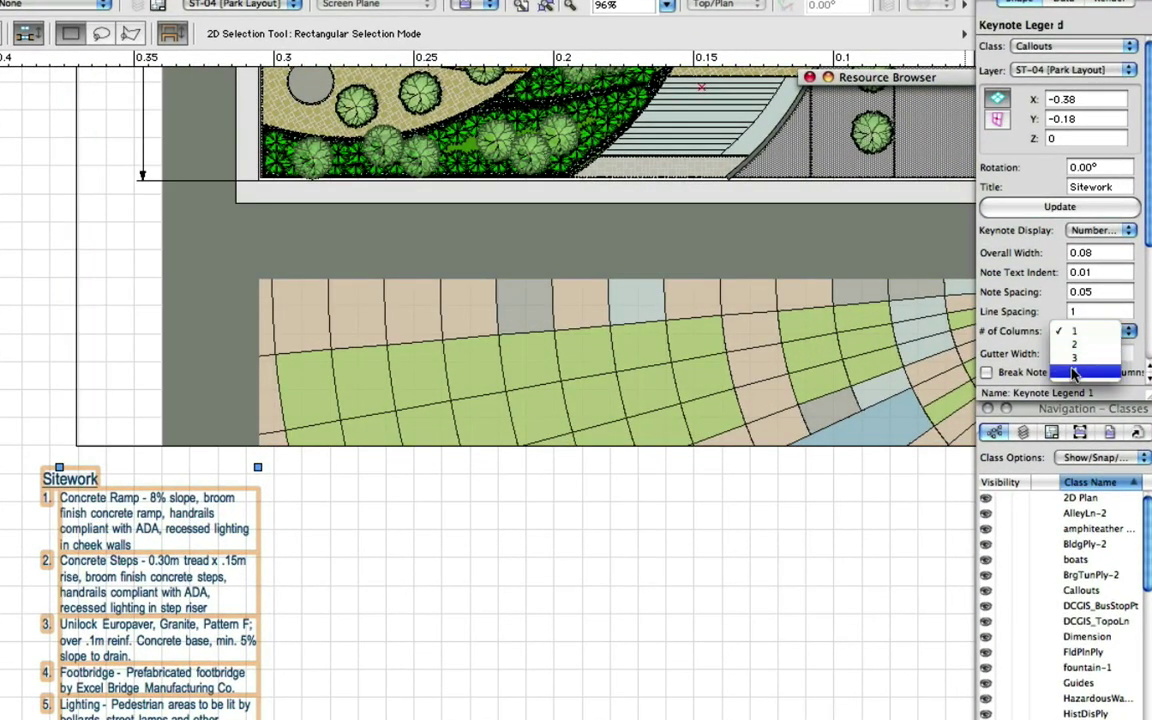
left_click(1080, 374)
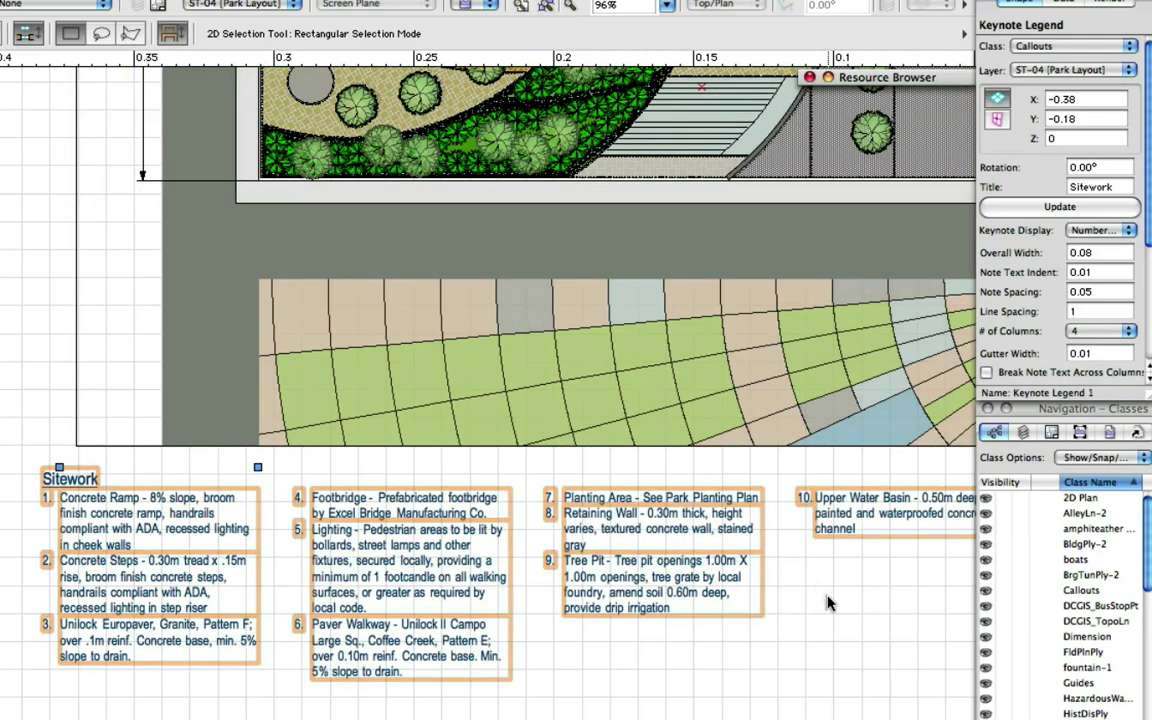
middle_click_drag(829, 602, 764, 610)
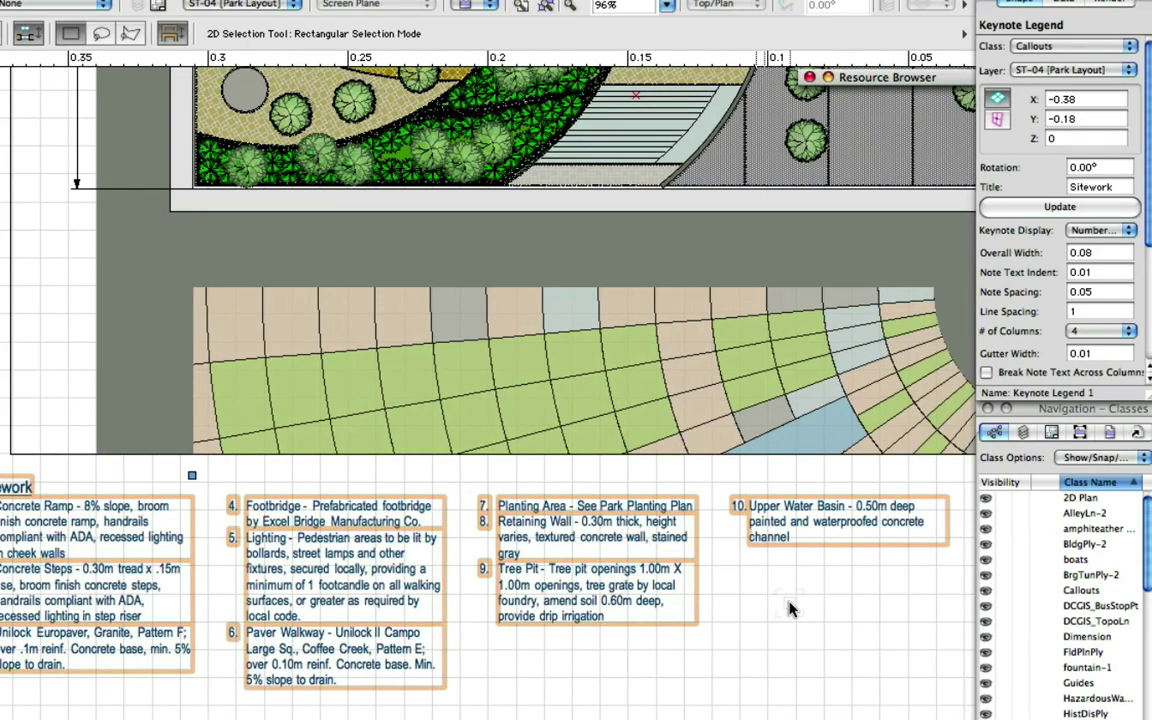
Add the keynote prefix S to the Concrete Ramp and Footbridge callouts
scroll(789, 608, "down", 2)
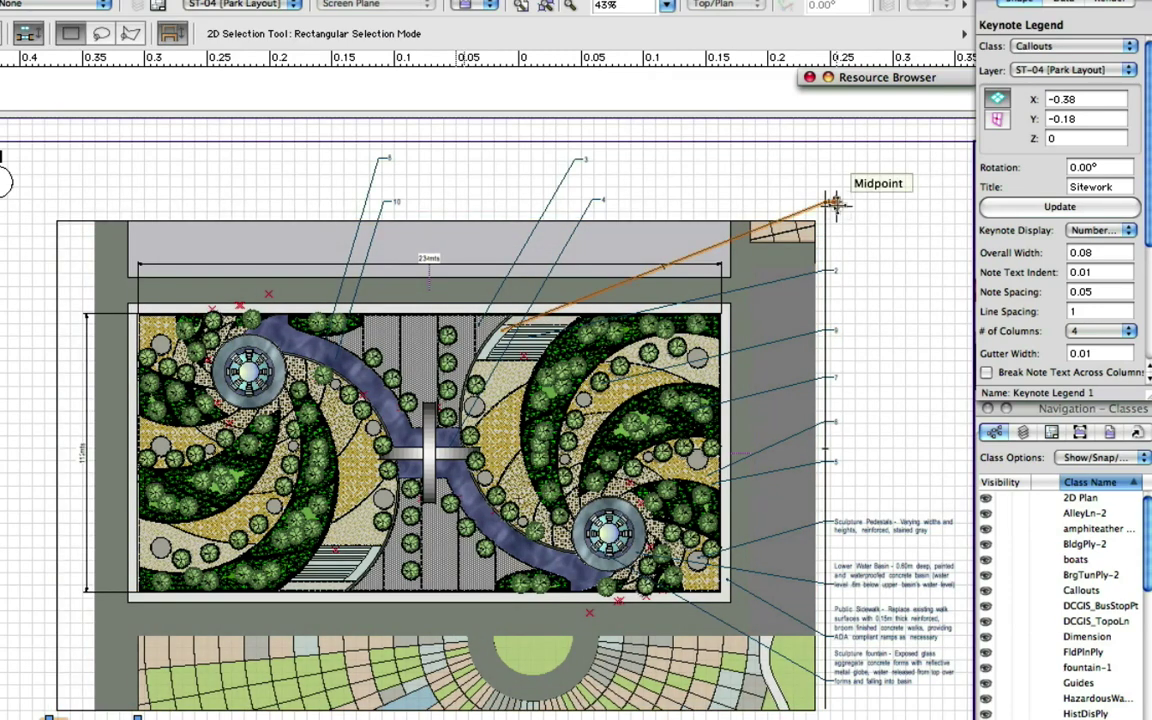
left_click(832, 203)
left_click(830, 203)
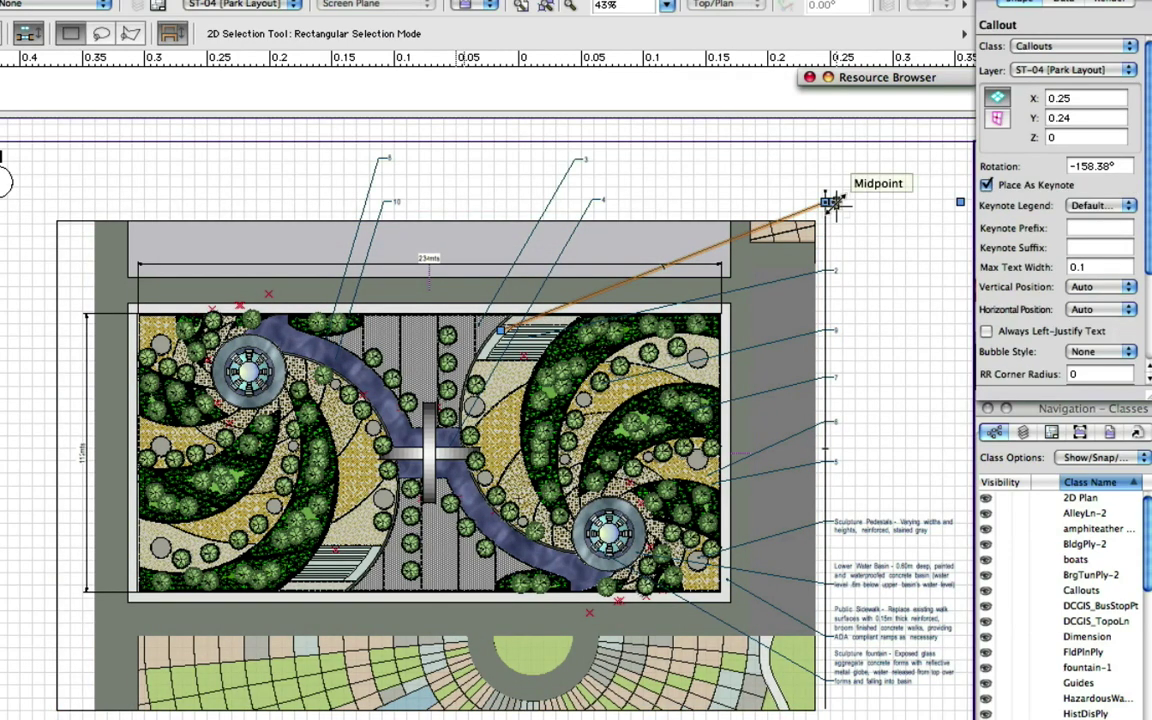
left_click(1073, 222)
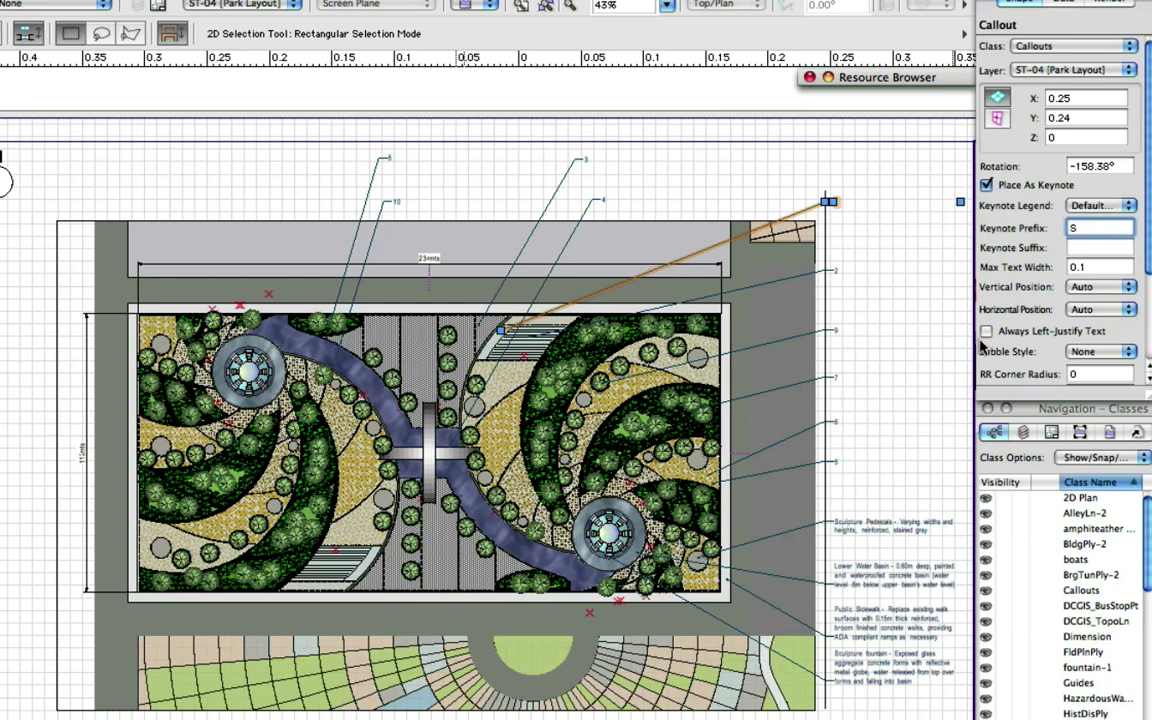
type("S")
key("Return")
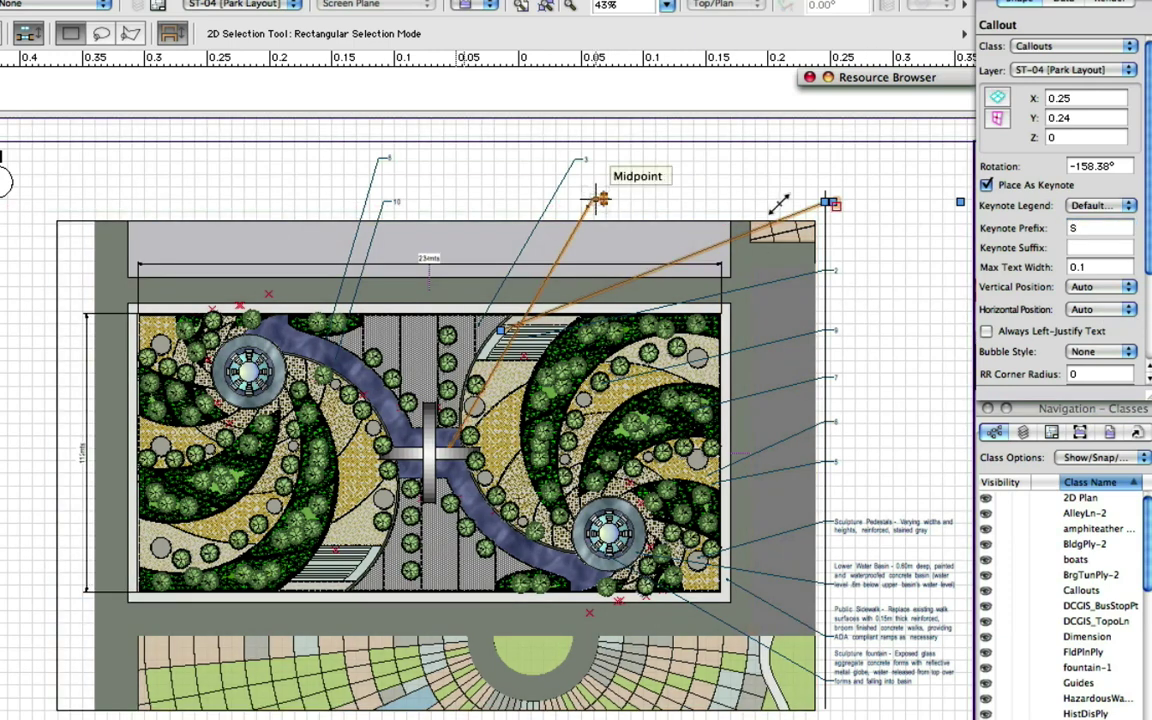
left_click(598, 199)
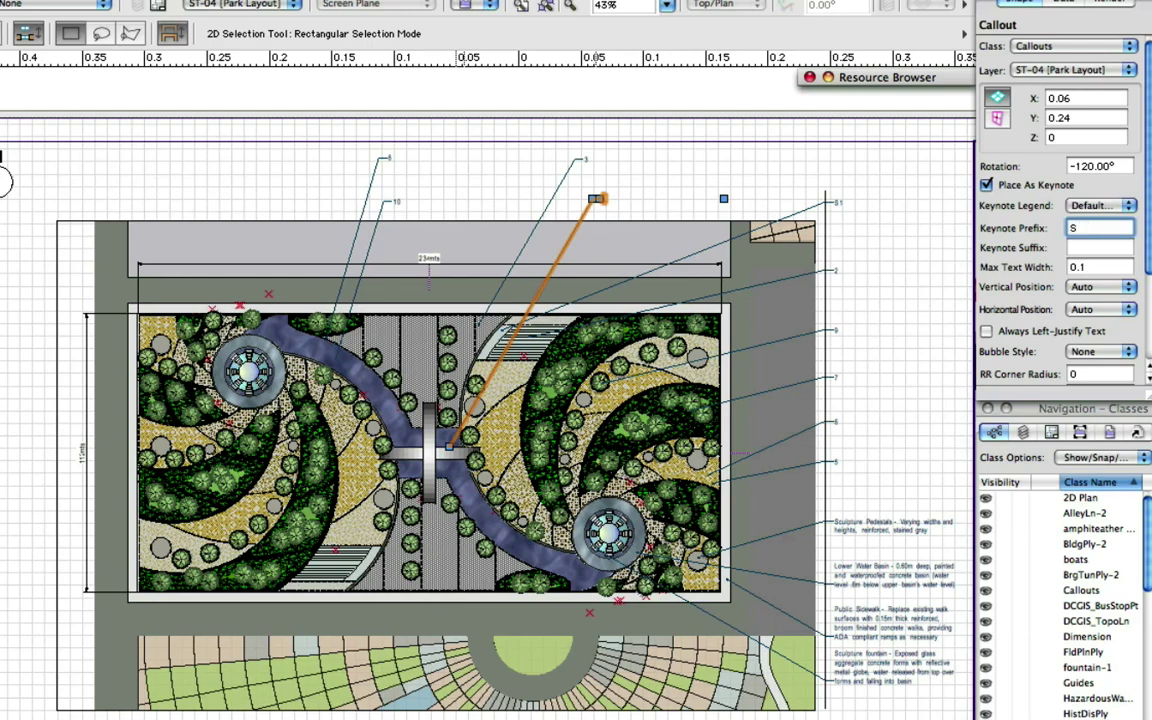
key("Tab")
Review the Sitework legend's Keynote Display options and keep the numbers-with-prefix format
middle_click_drag(162, 718, 283, 555)
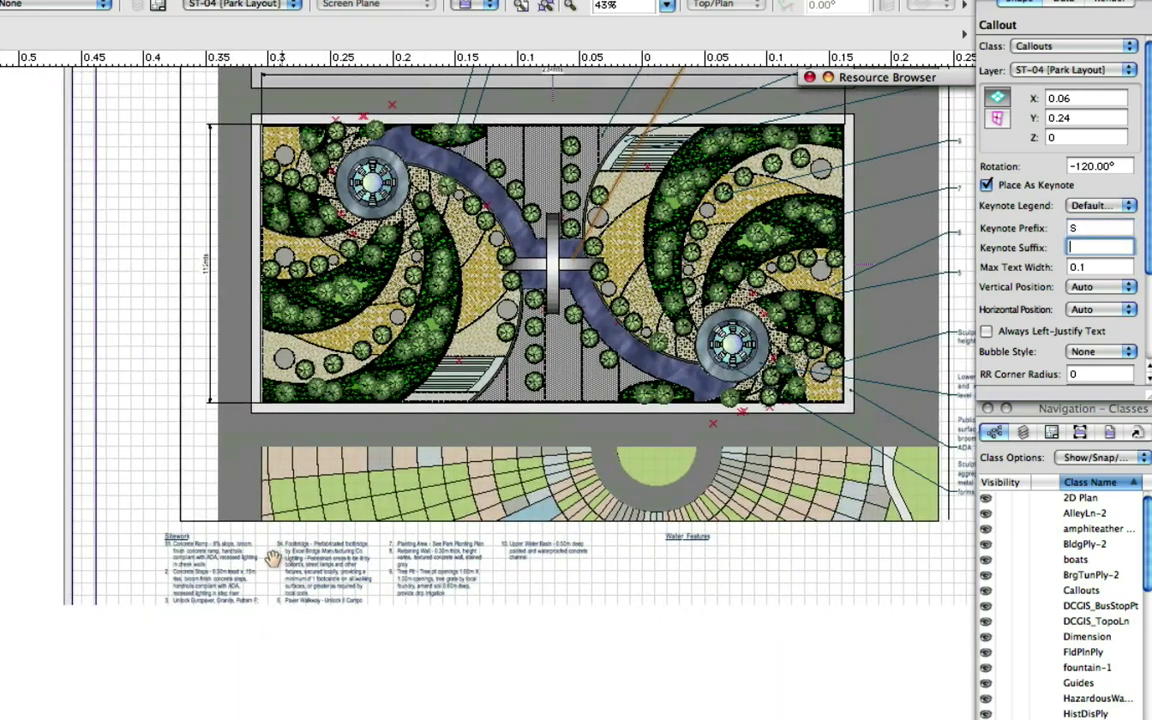
scroll(262, 552, "up", 5)
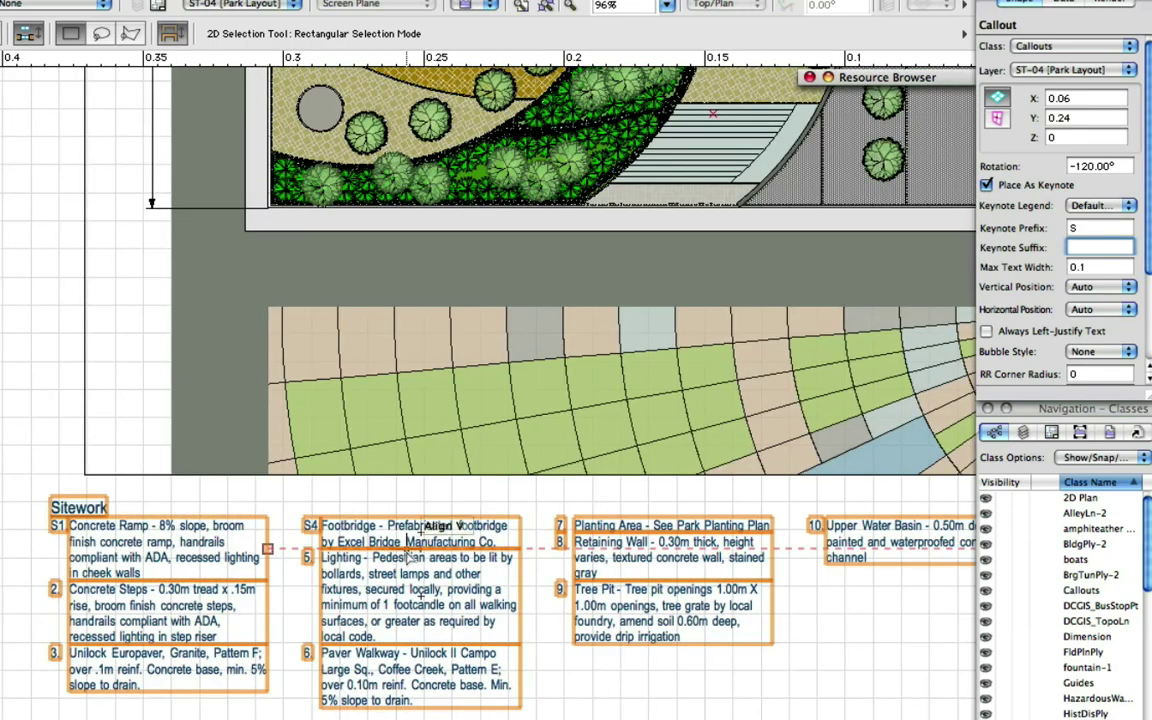
left_click(425, 545)
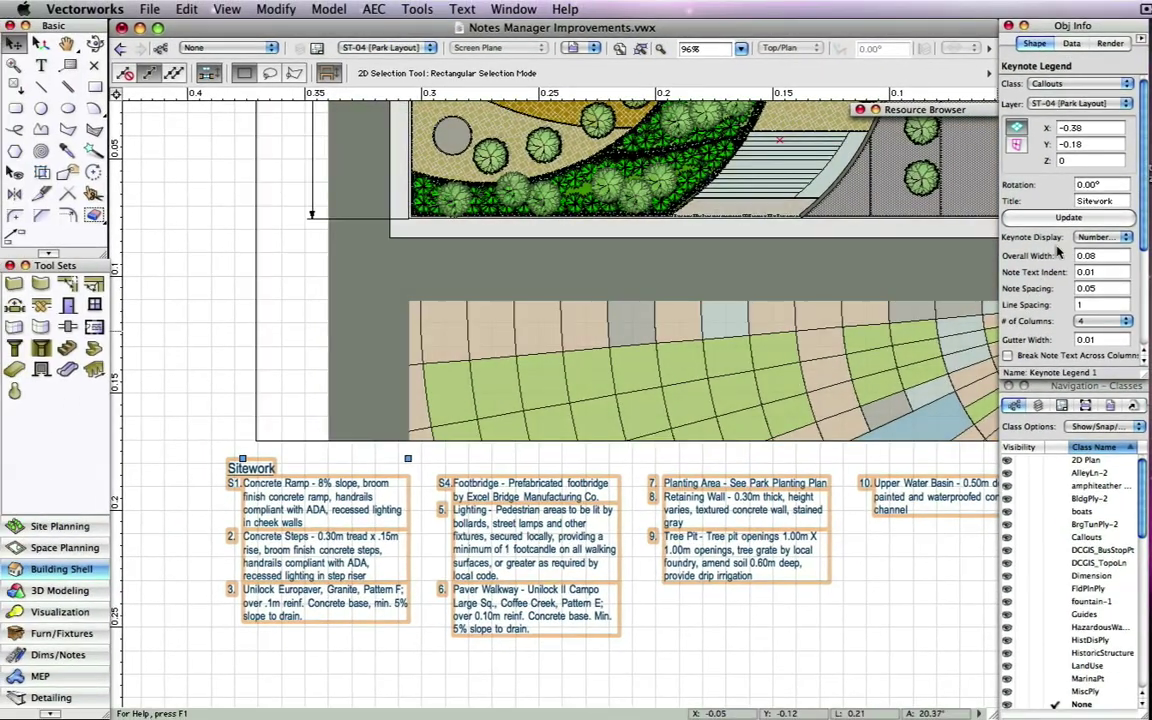
left_click(1128, 238)
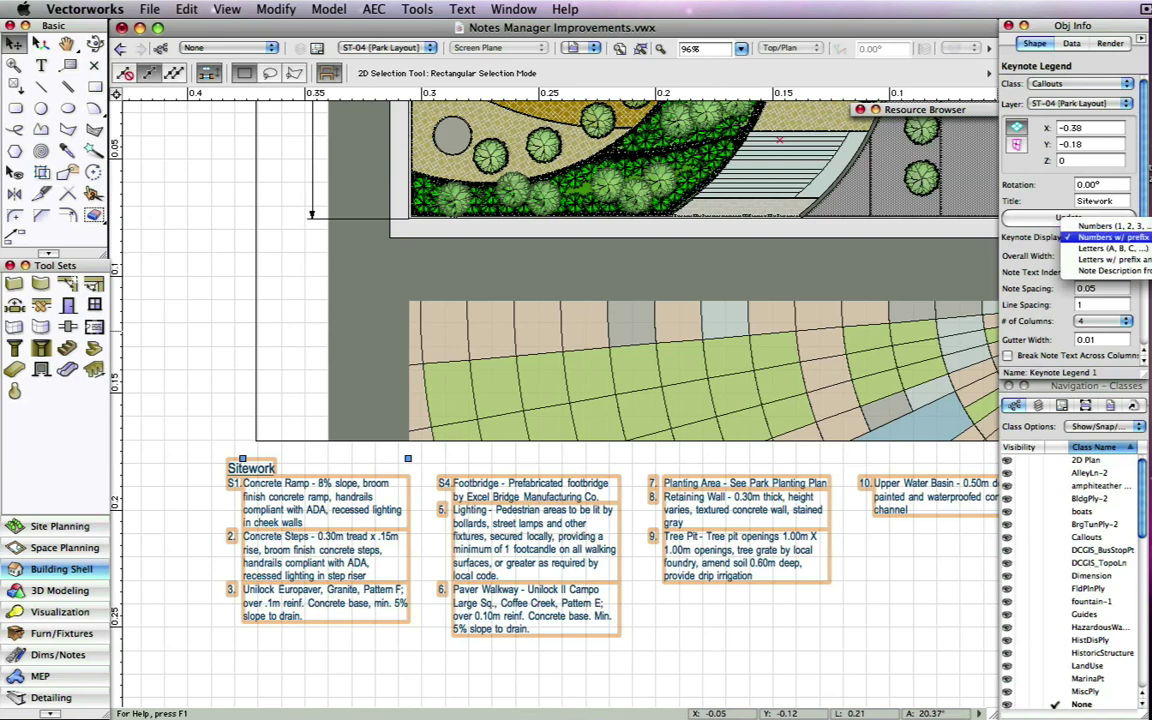
left_click(1110, 237)
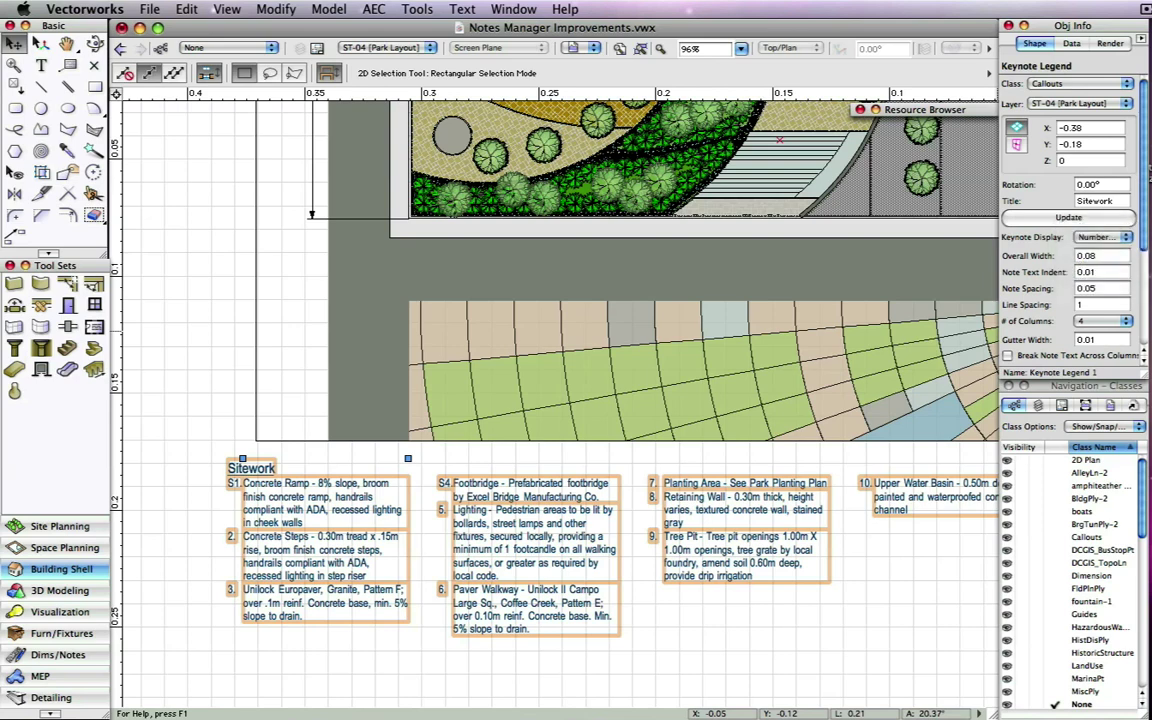
scroll(880, 221, "down", 2)
middle_click_drag(806, 183, 554, 374)
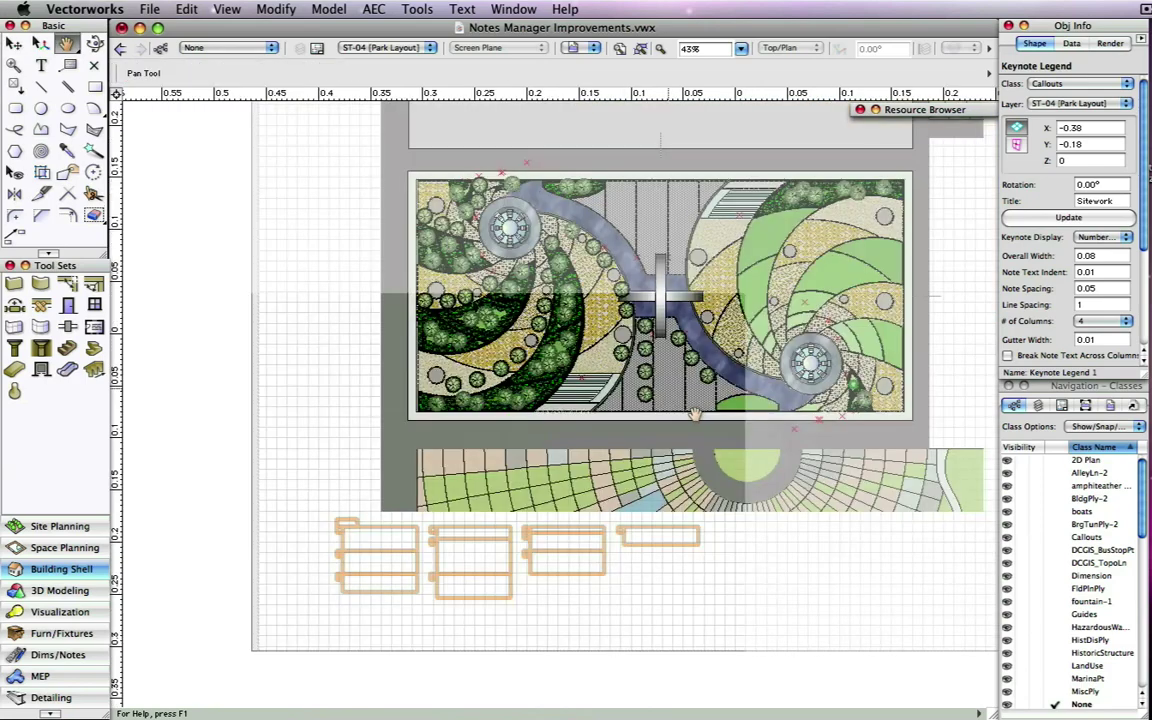
Set the Bubble Style of the Concrete Ramp callout, above the plan's upper-right corner, to Box
left_click_drag(977, 159, 806, 338)
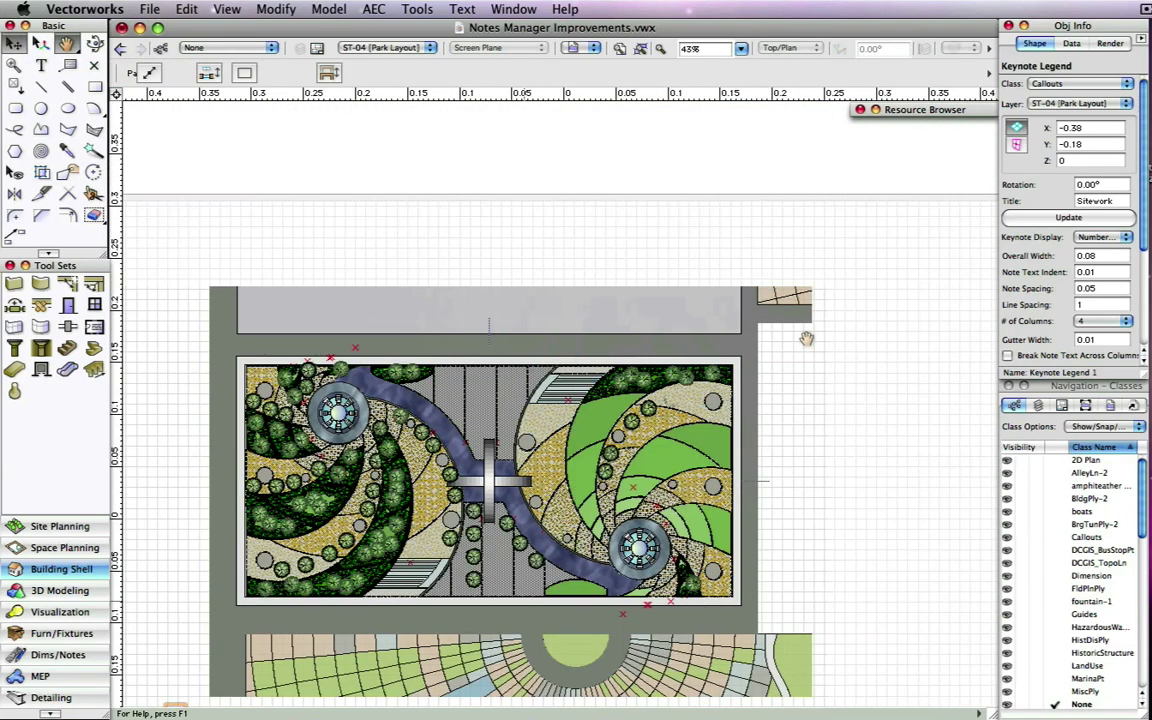
key("x")
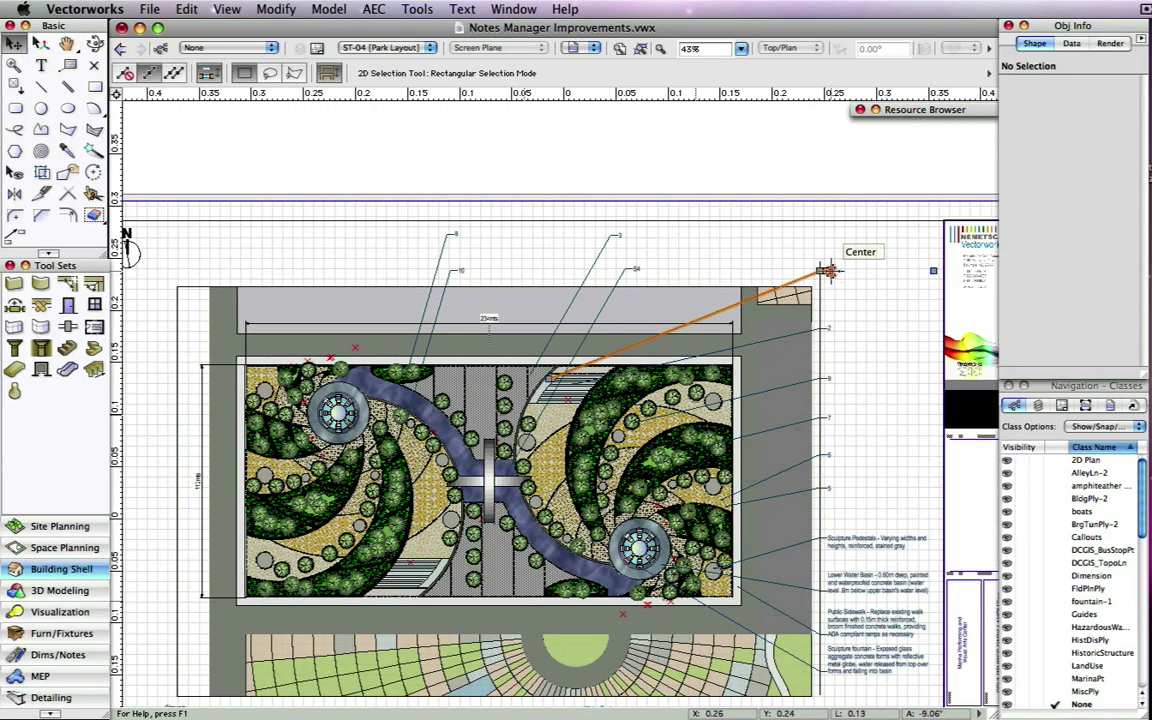
left_click(828, 270)
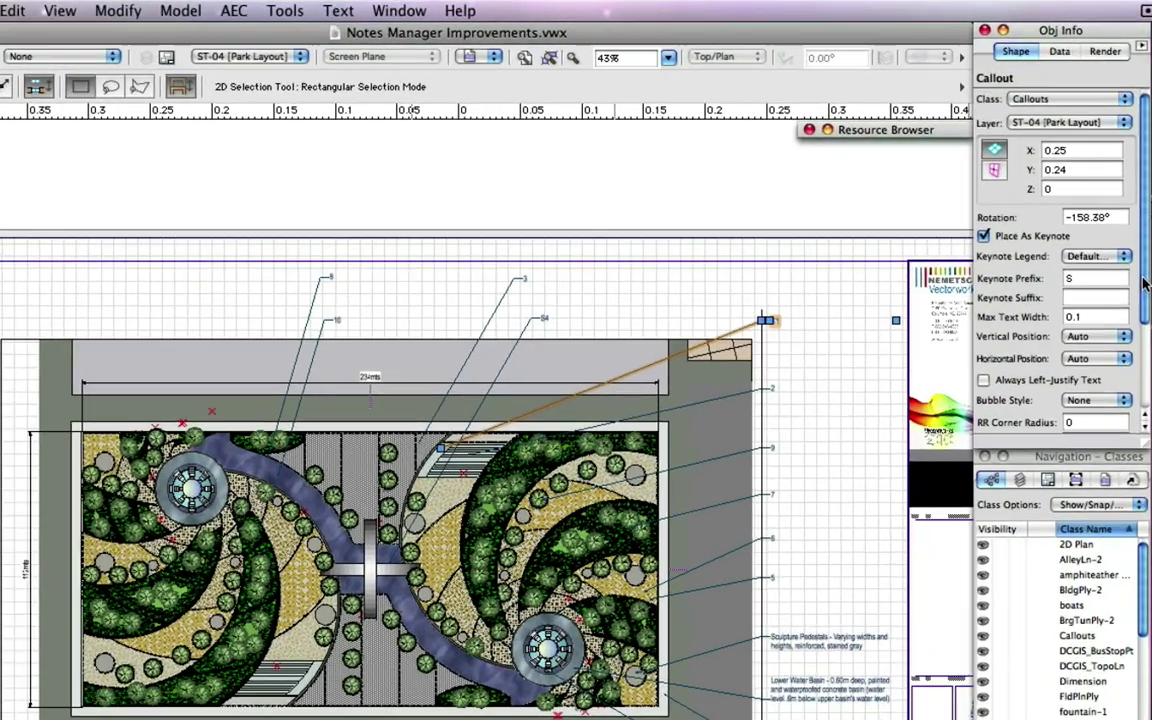
left_click_drag(1140, 243, 1148, 338)
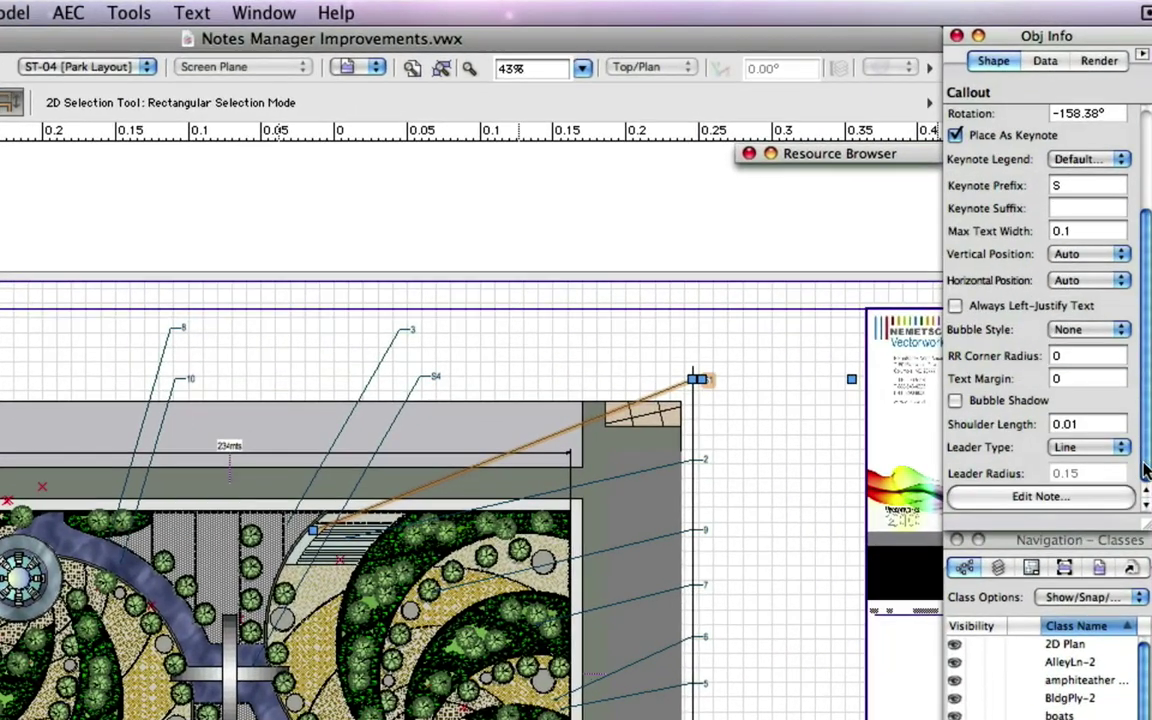
left_click(1098, 343)
left_click(1098, 347)
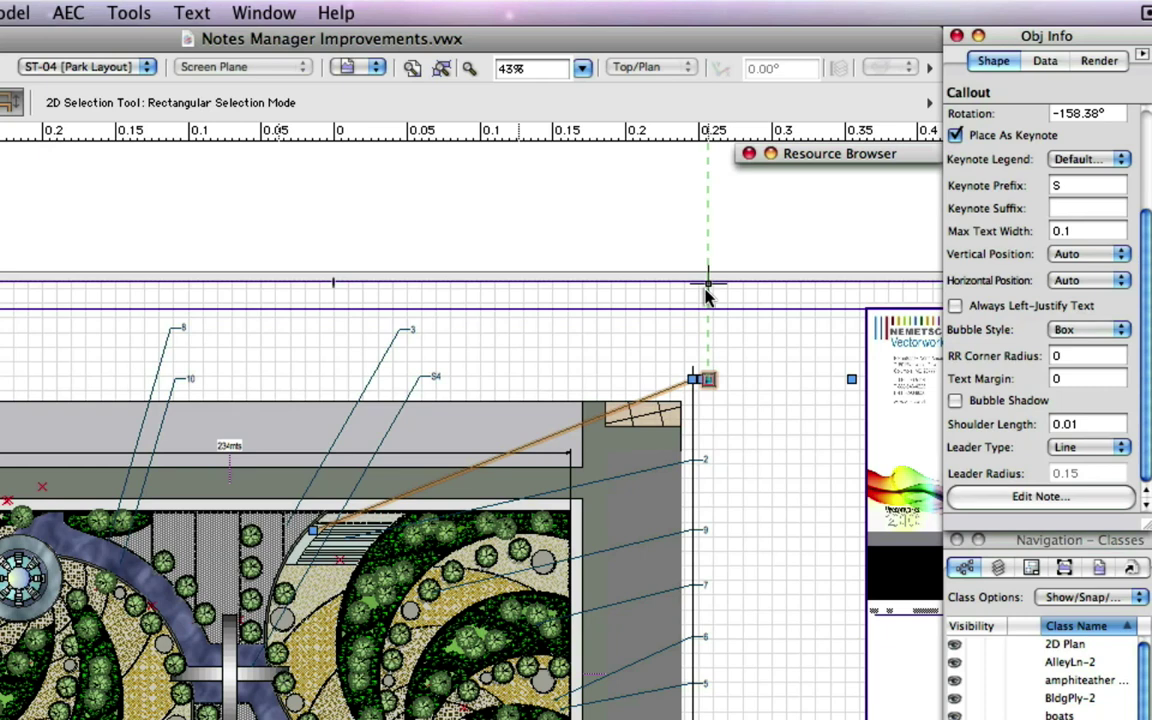
Set the Bubble Style of the Footbridge callout S4 above the plan to Cloud
left_click(433, 376)
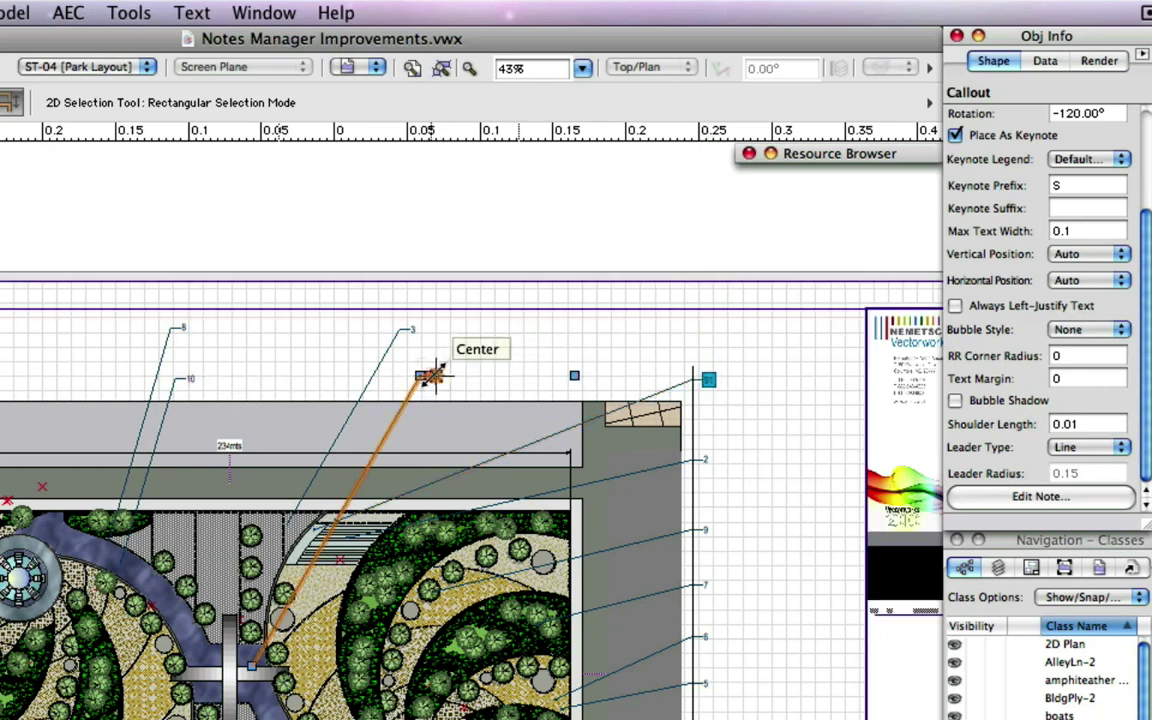
left_click_drag(432, 375, 430, 375)
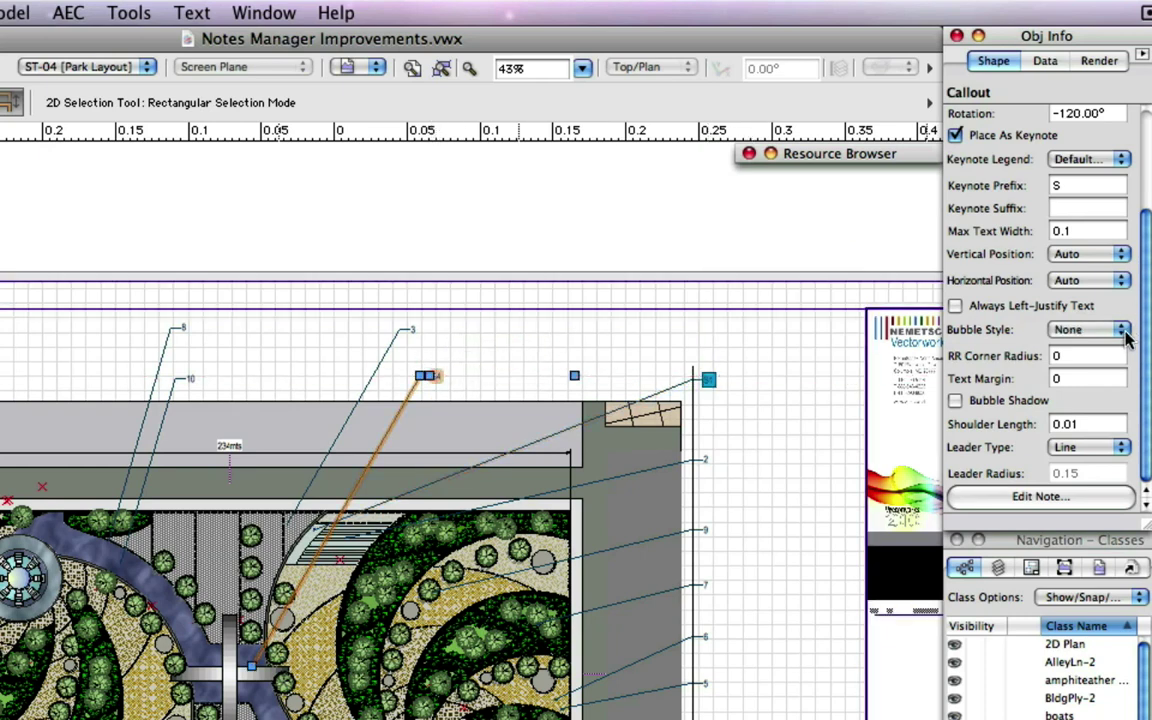
left_click(1126, 338)
left_click(1095, 379)
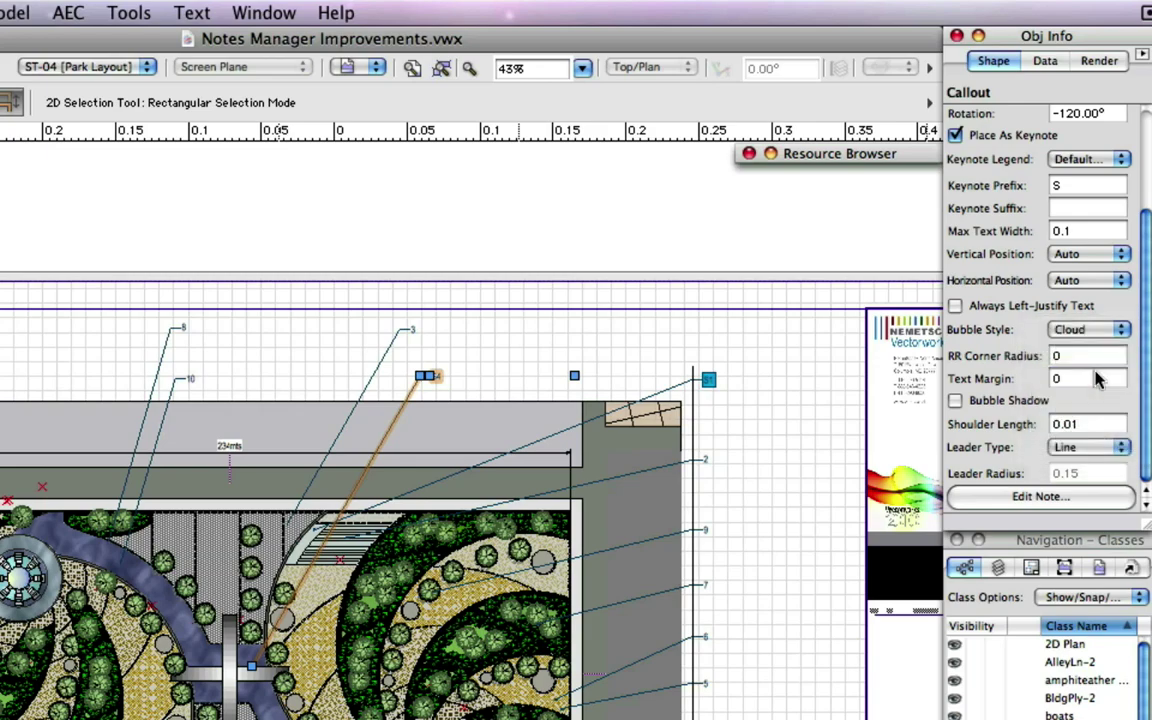
Set the Sitework keynote legend's Bubble Display to per Callout
key("space")
left_click_drag(549, 673, 681, 296)
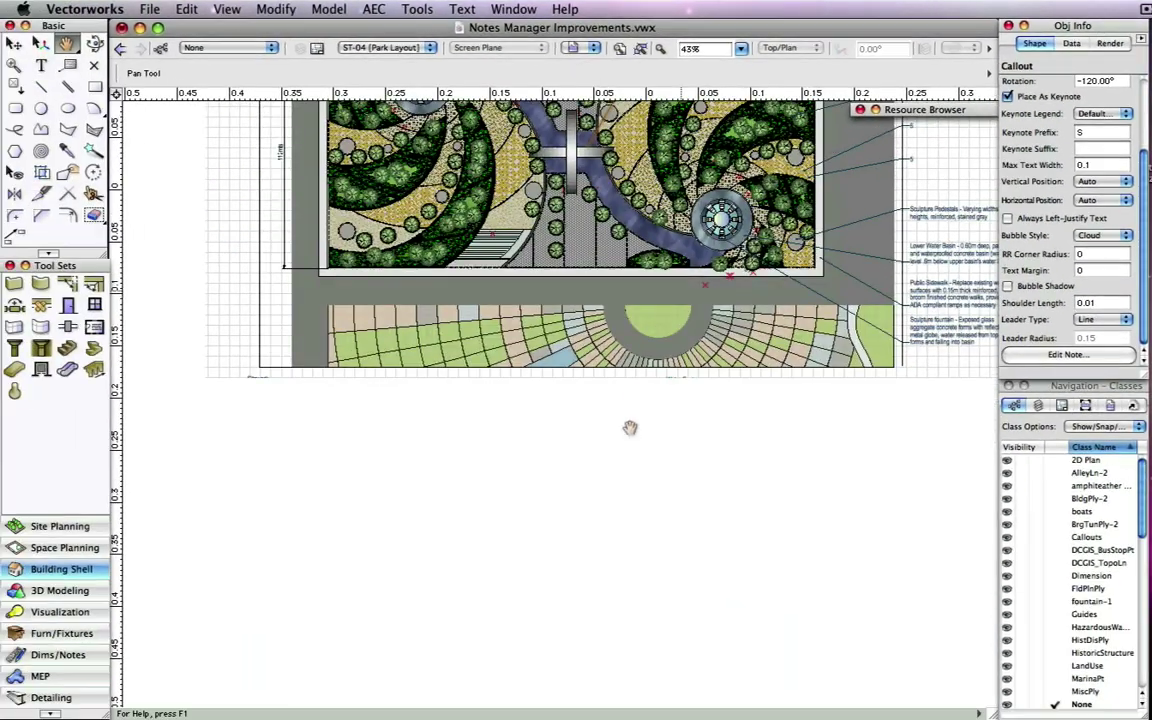
key("x")
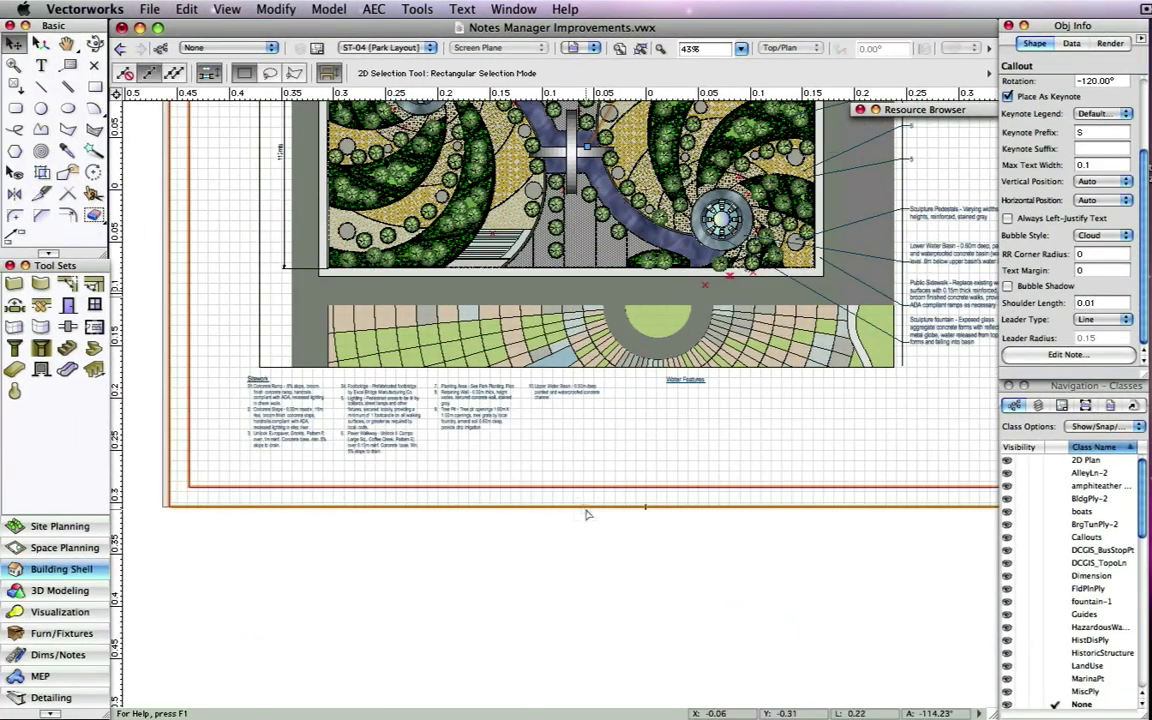
left_click(437, 406)
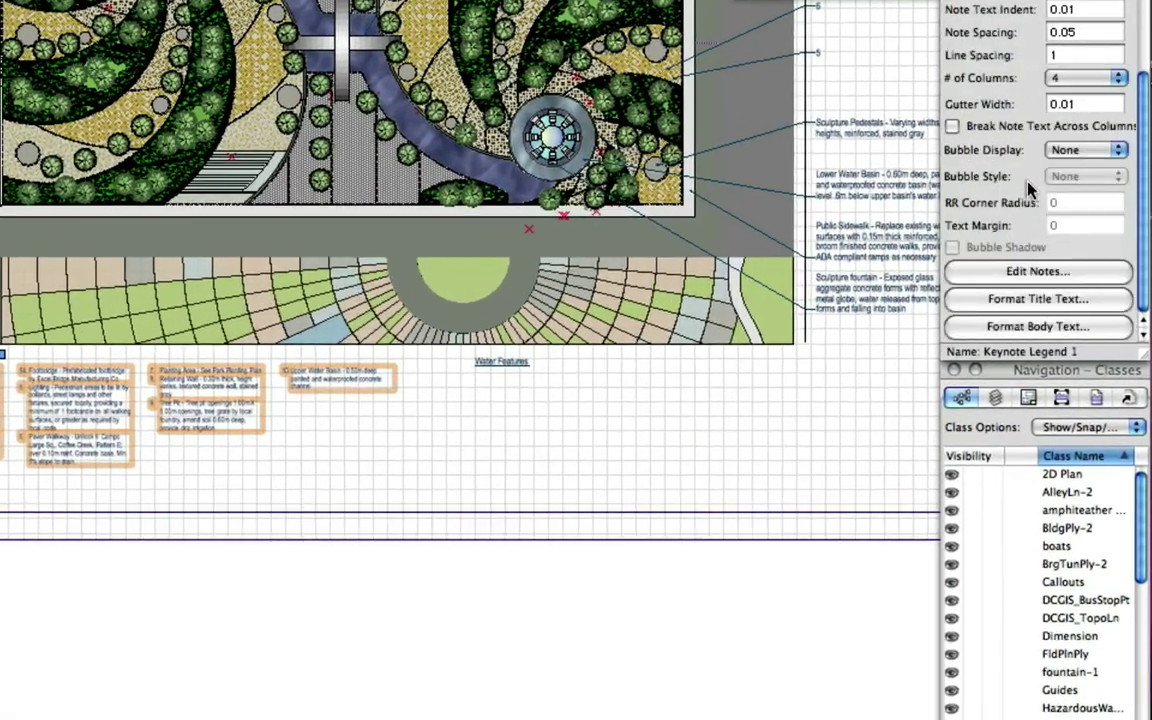
left_click(1088, 150)
left_click(1136, 168)
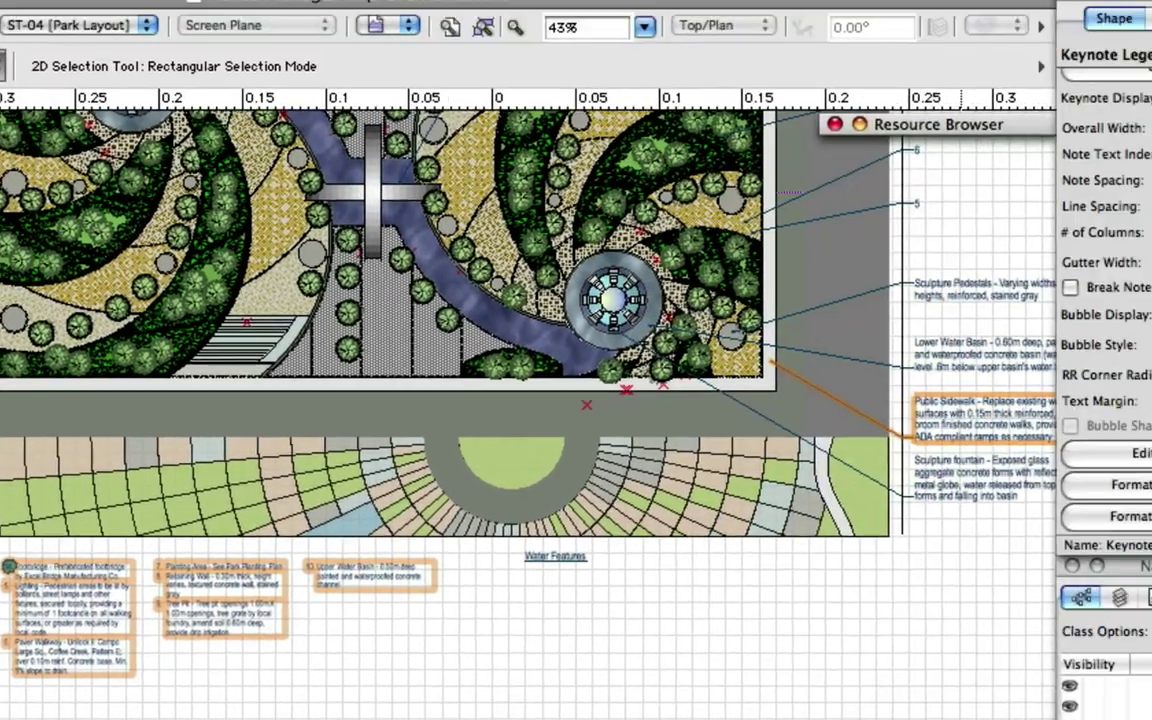
Switch the Sitework legend's Bubble Display to per Keynote Legend and deselect the legend
left_click(1090, 368)
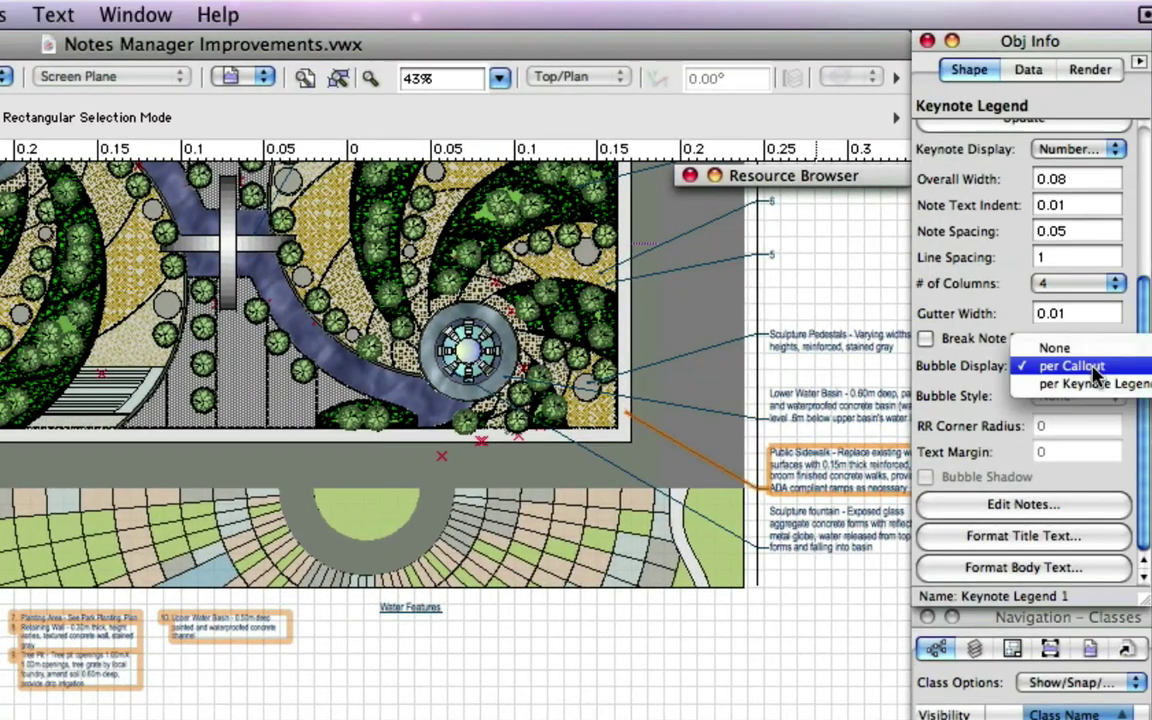
left_click(1088, 386)
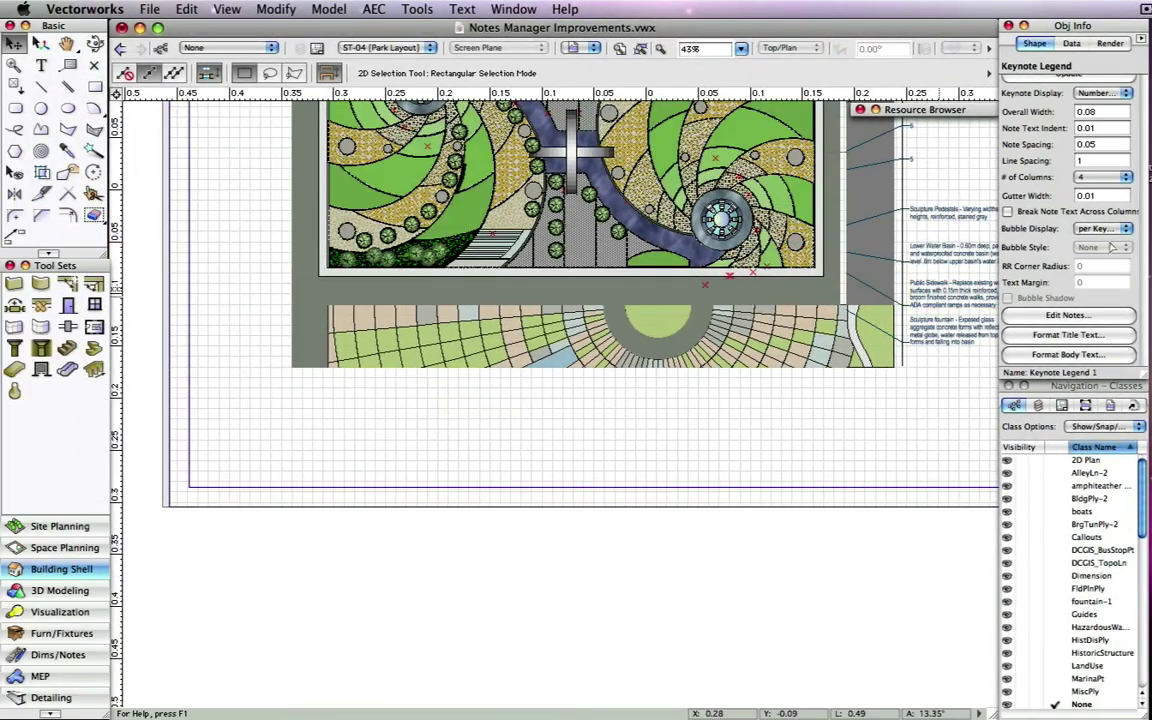
key("Escape")
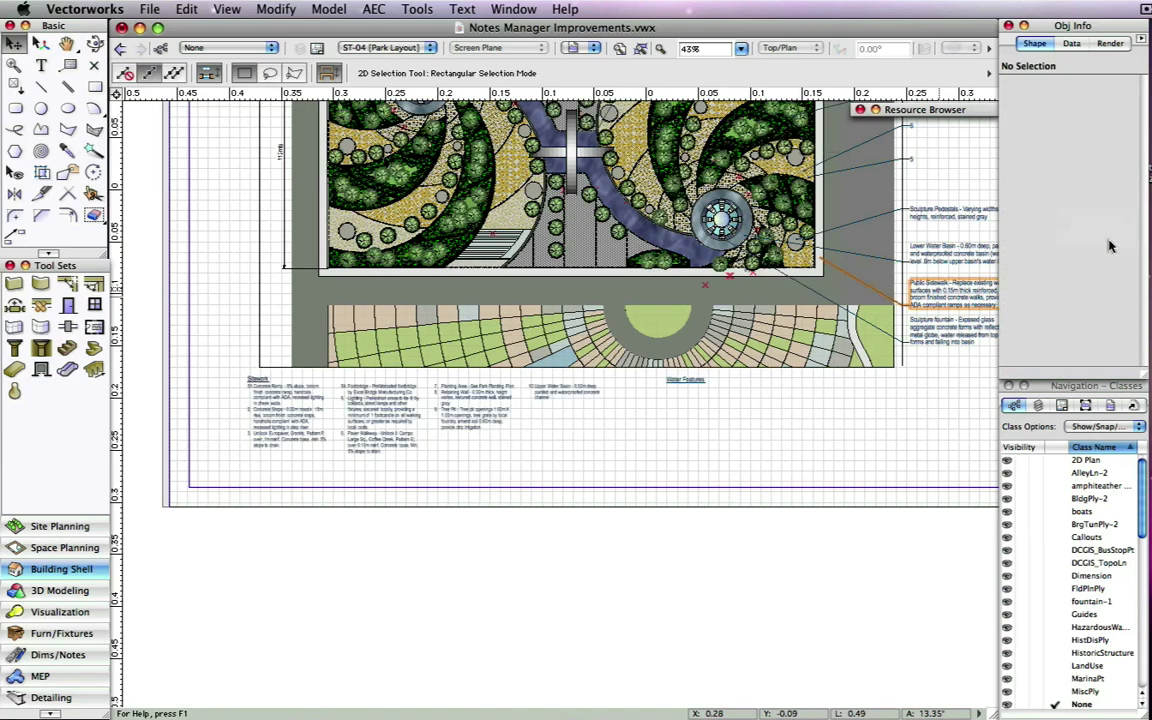
Set the Sitework legend's Bubble Style to Cloud and inspect its numbered notes up close
left_click(527, 388)
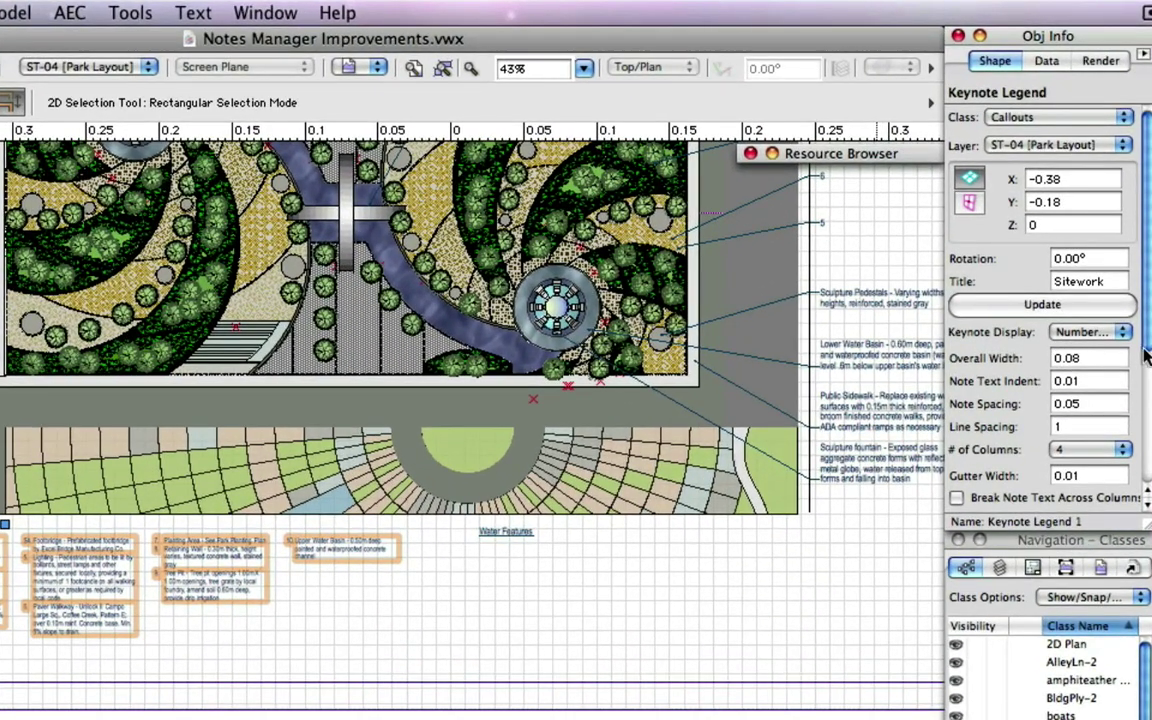
scroll(1146, 355, "down", 5)
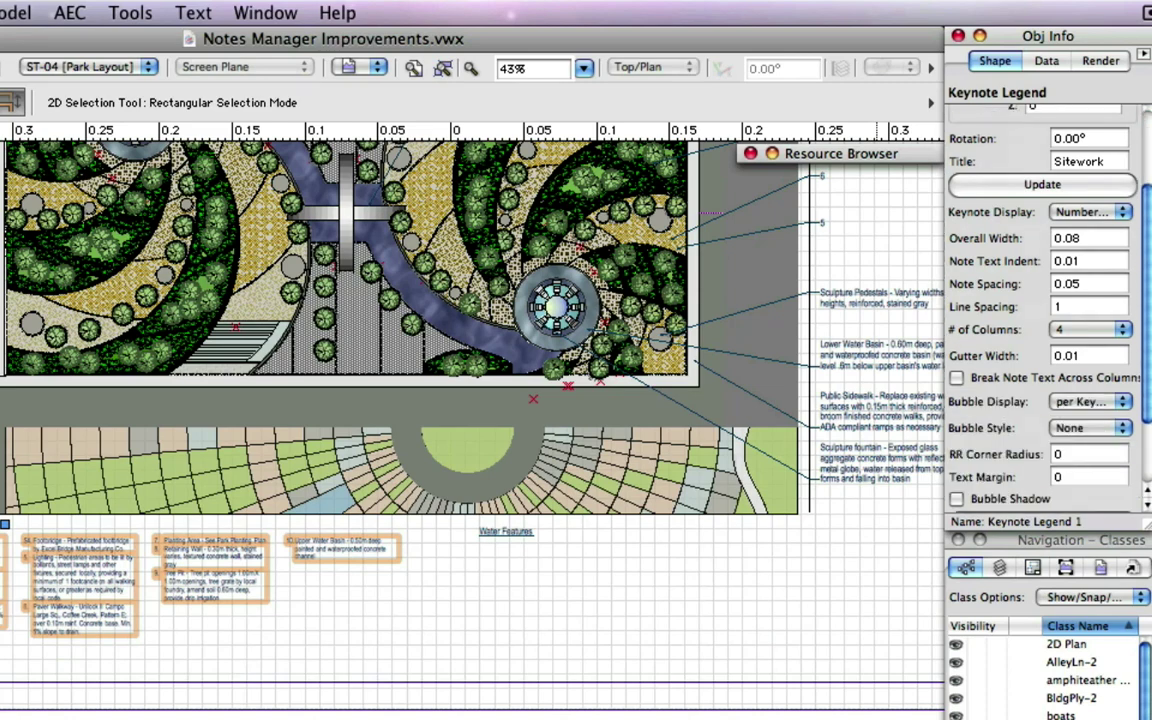
left_click(1107, 347)
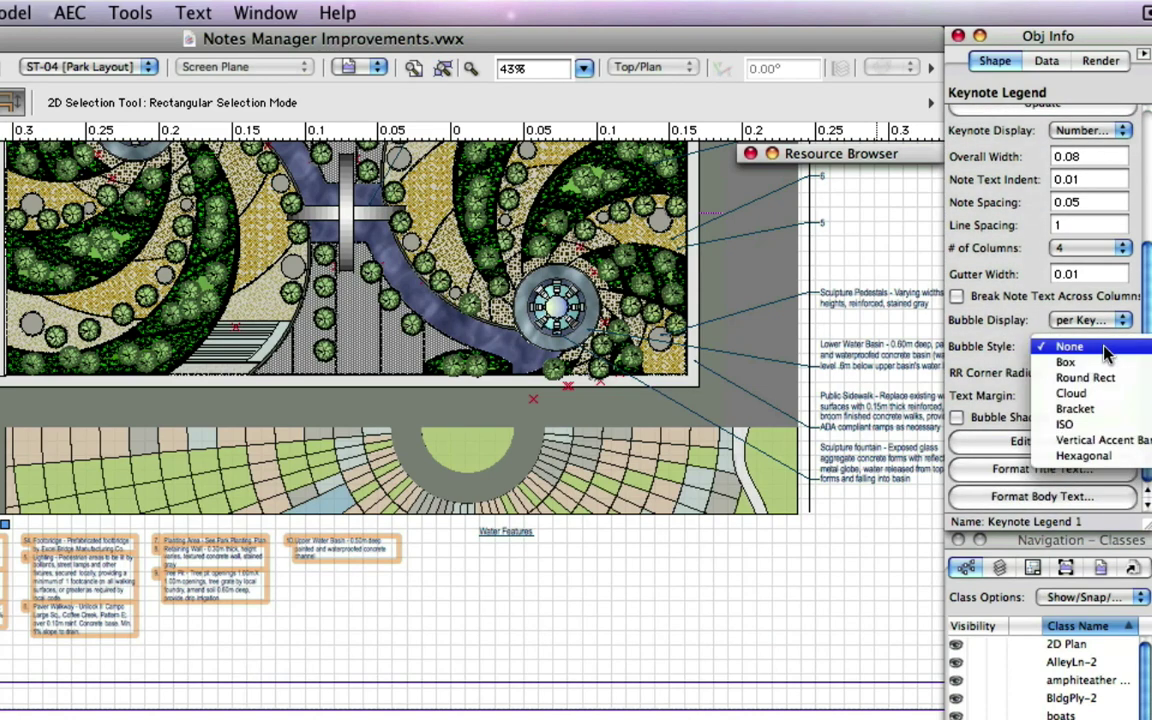
left_click(1085, 391)
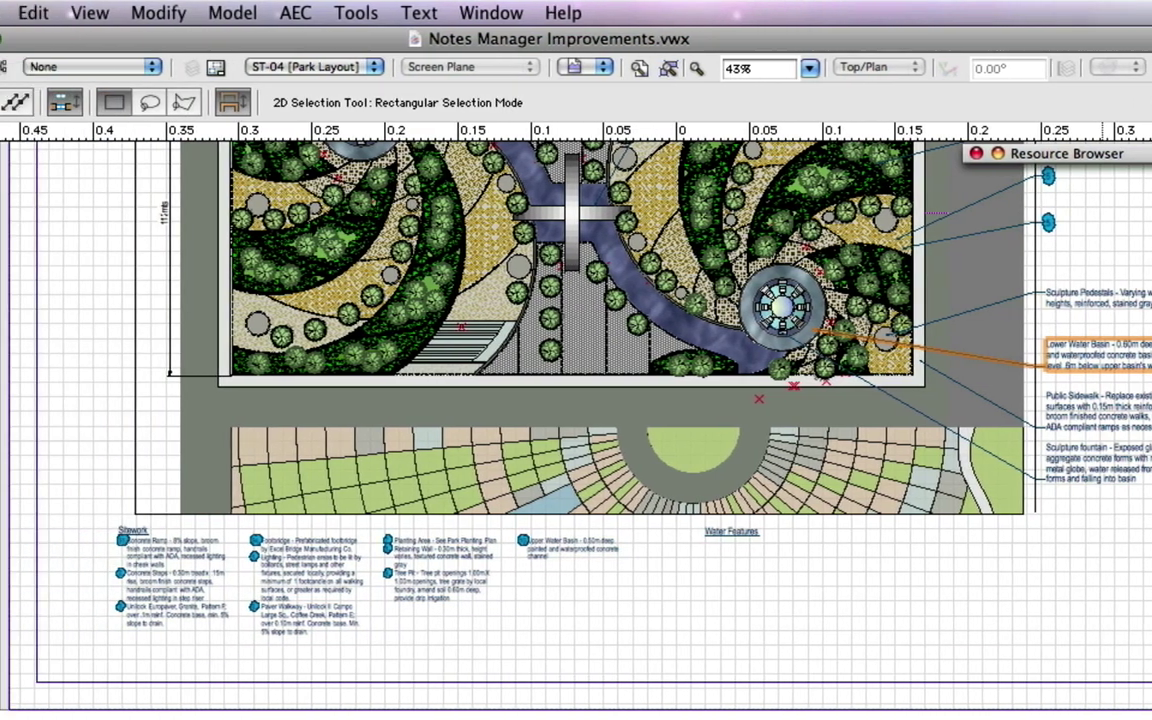
scroll(241, 612, "up", 2)
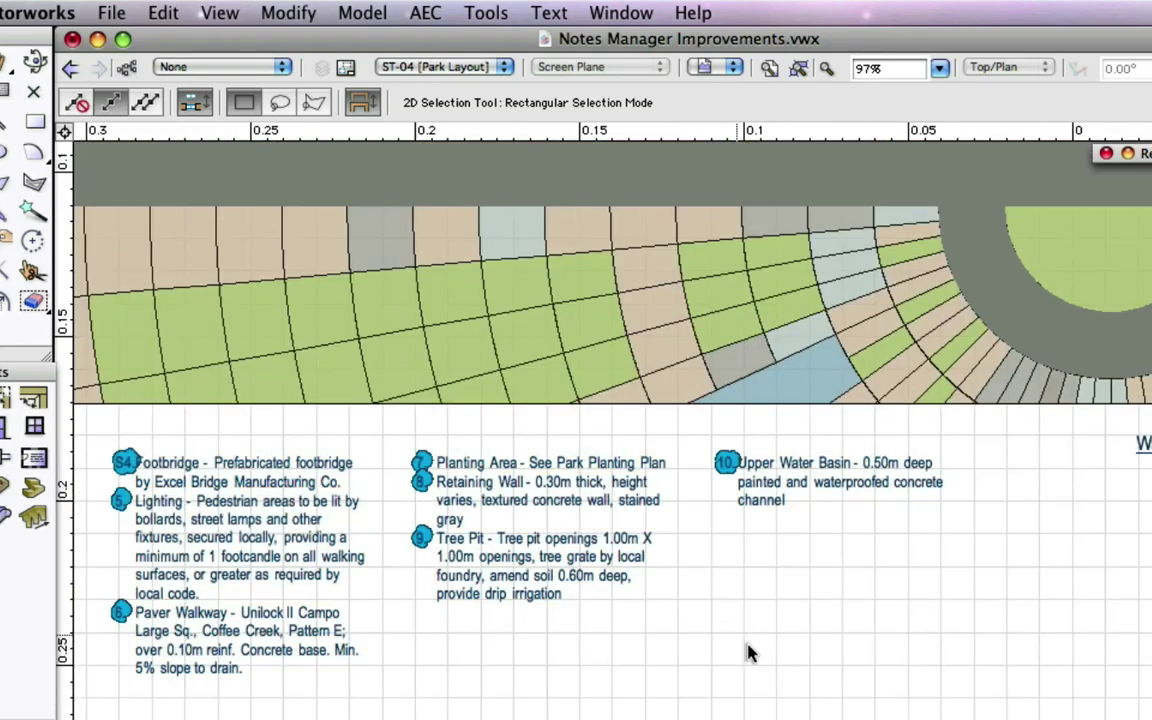
key("space")
left_click_drag(730, 648, 1010, 684)
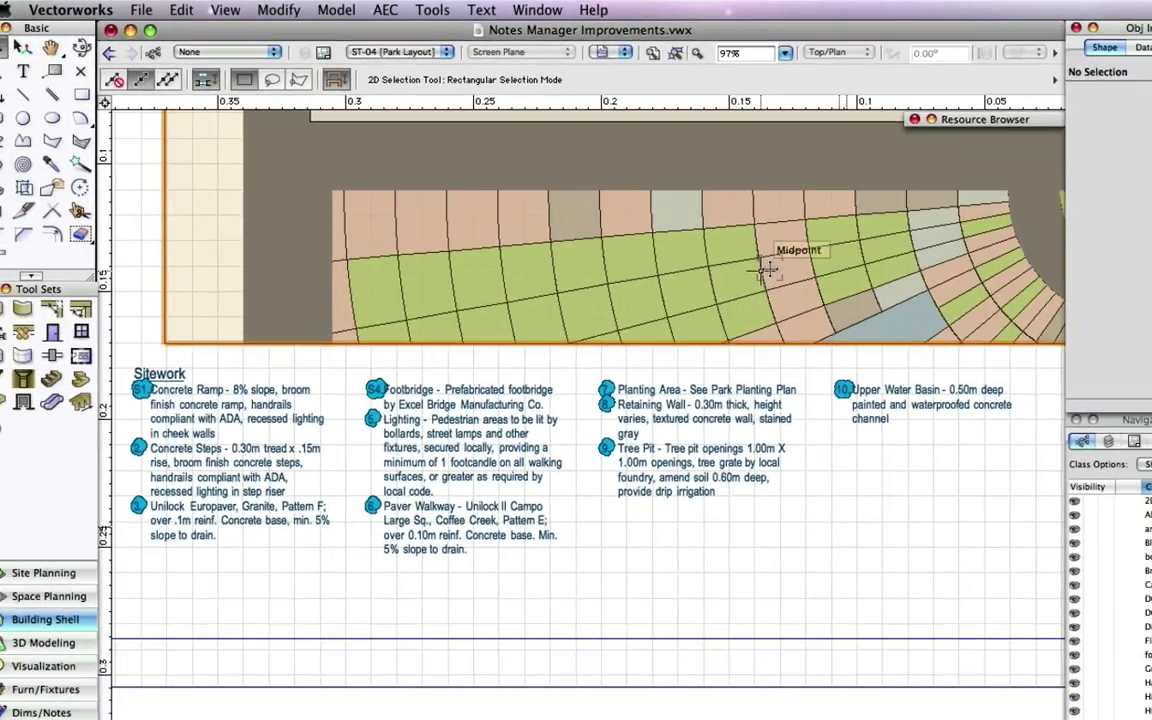
scroll(927, 356, "down", 3)
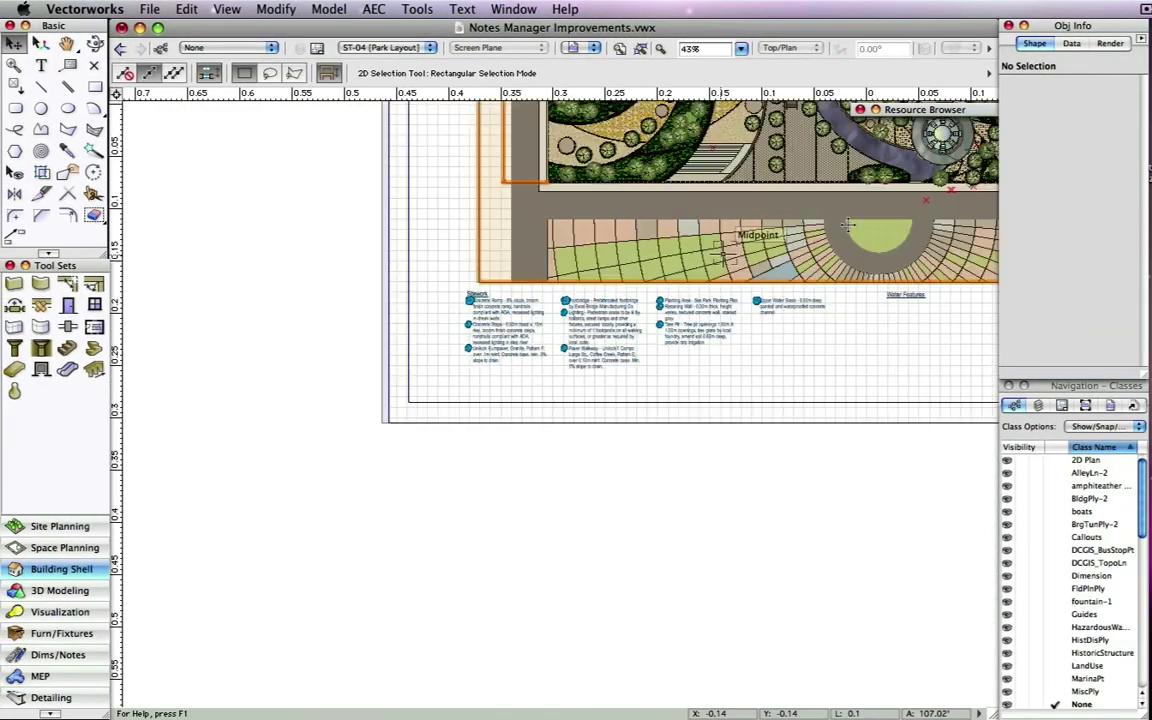
Place the four selected callouts beside the plan's lower-right corner as keynotes and assign them to the Water Features legend
mouse_move(875, 173)
middle_mouse_down()
mouse_move(721, 391)
mouse_move(497, 608)
middle_mouse_up()
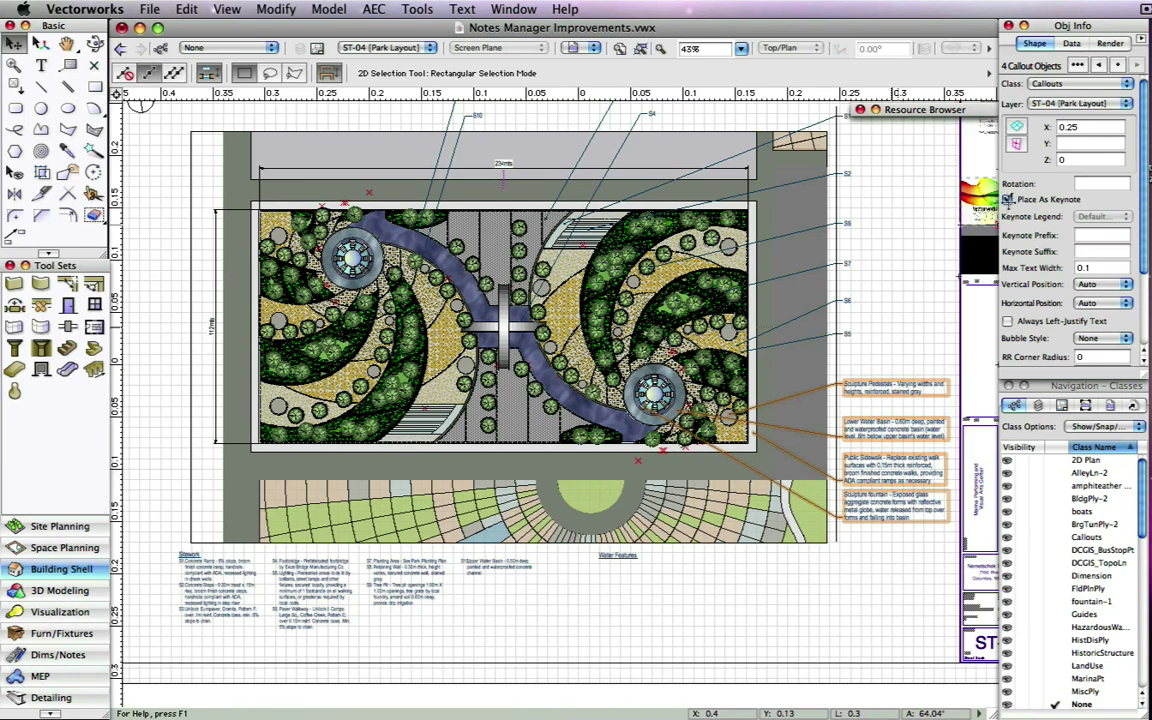
left_click(1007, 199)
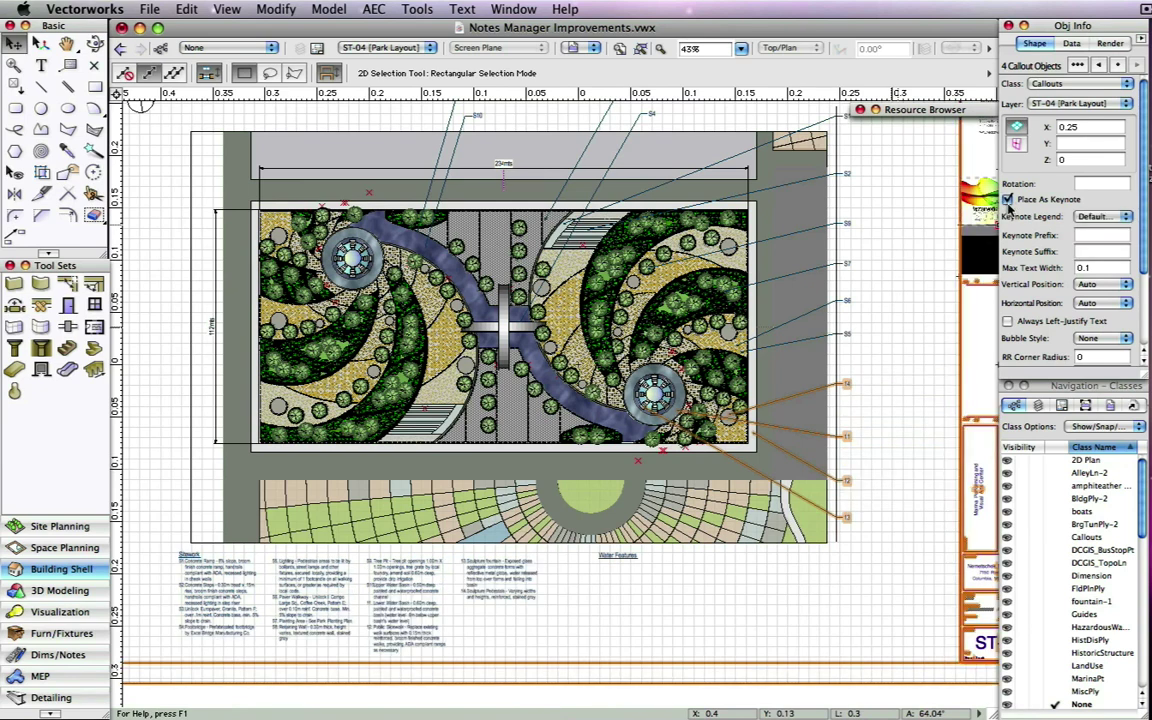
left_click(1092, 218)
left_click(1102, 243)
Widen the two-column Water Features keynote legend to an overall width of 0.08 and deselect it
left_click(660, 562)
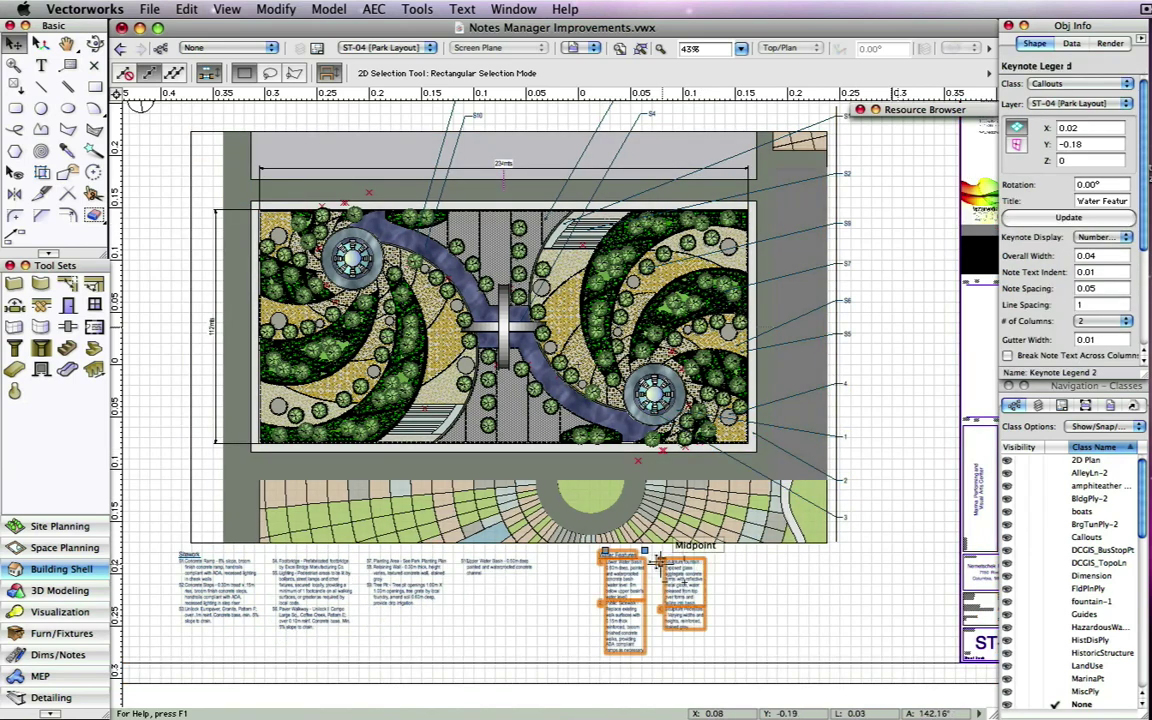
left_click_drag(660, 562, 679, 557)
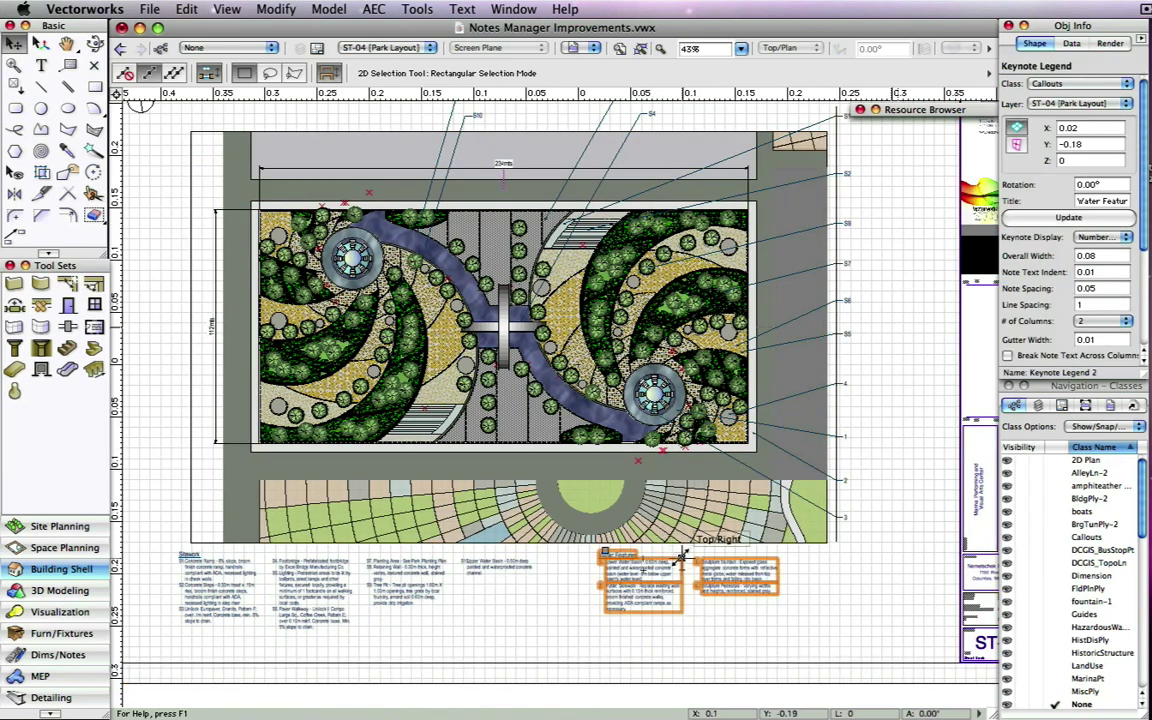
left_click(785, 637)
middle_click_drag(625, 350, 652, 397)
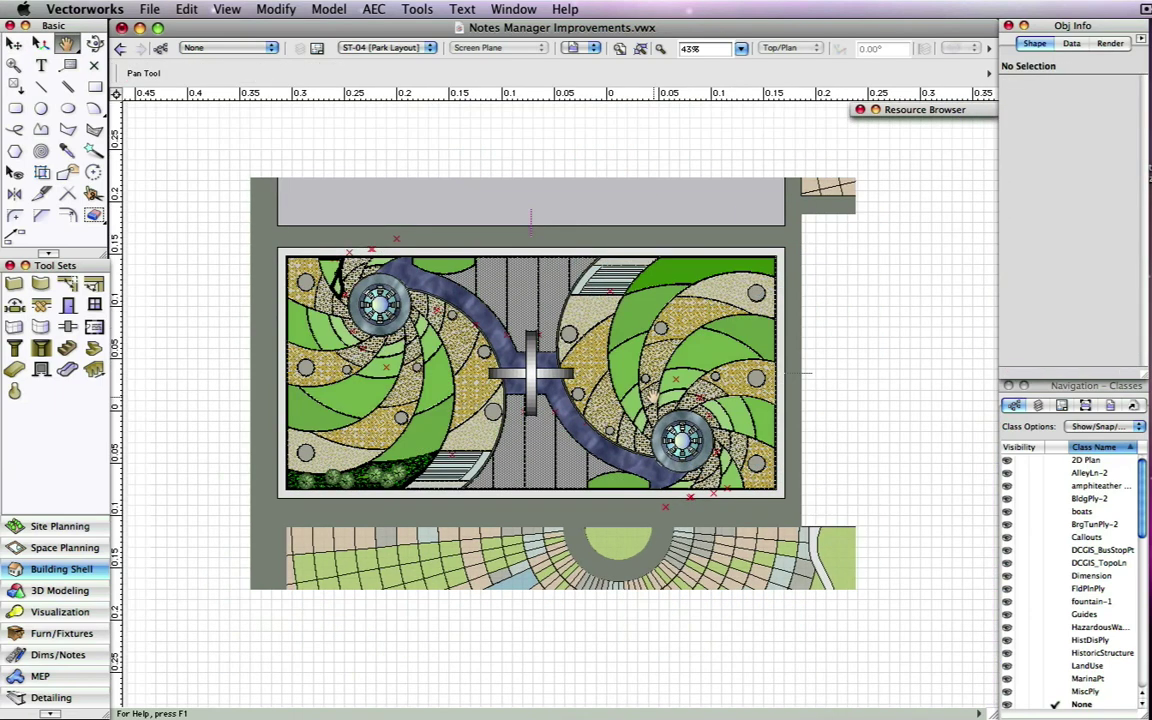